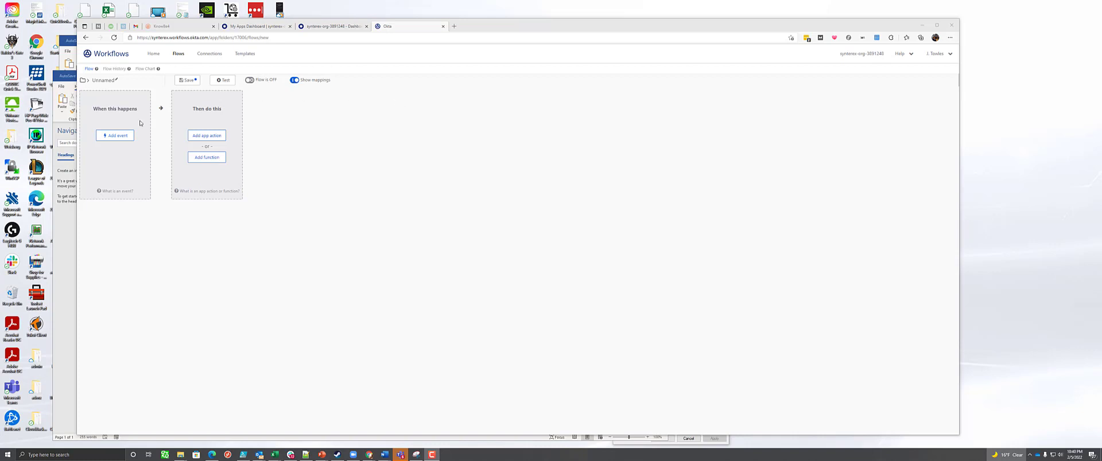
Step: Start the flow with the Okta 'User Added to Group' event
click(122, 137)
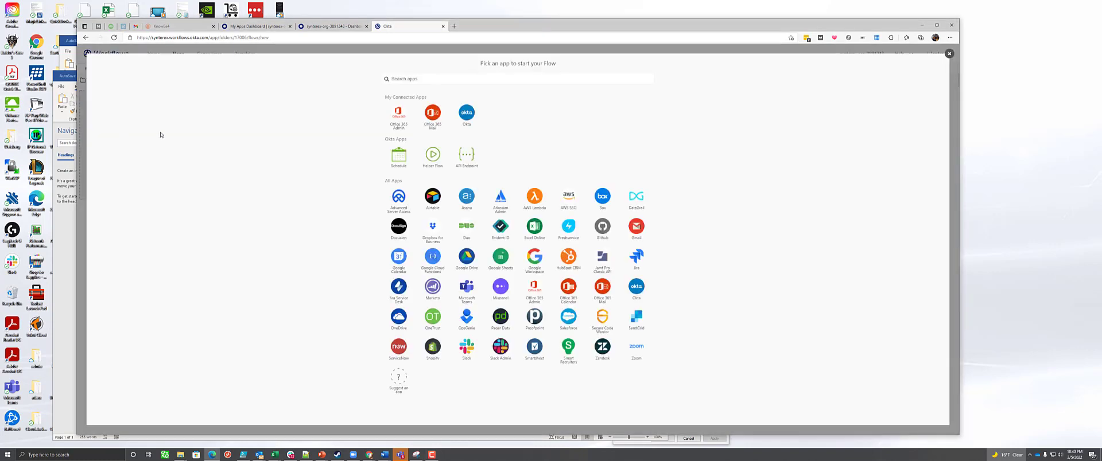
click(470, 112)
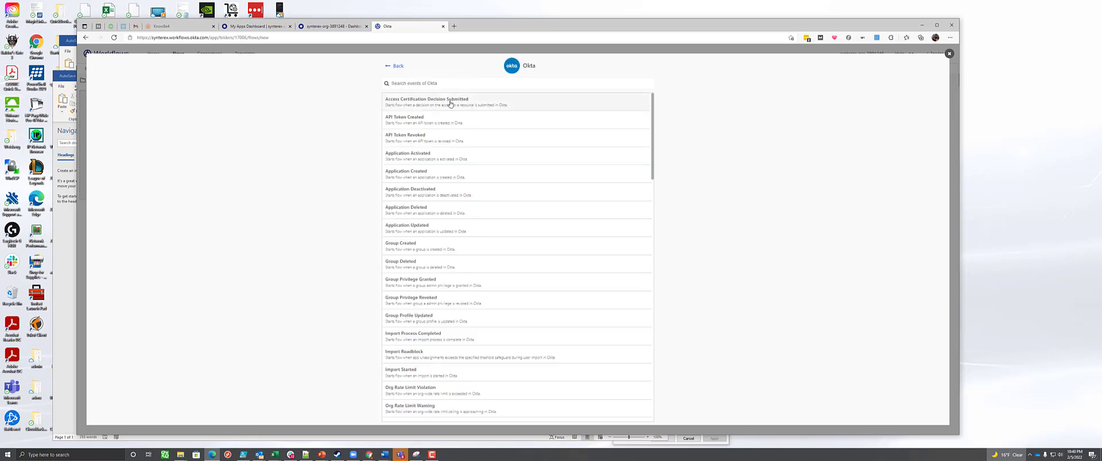
scroll(493, 266, down, 5)
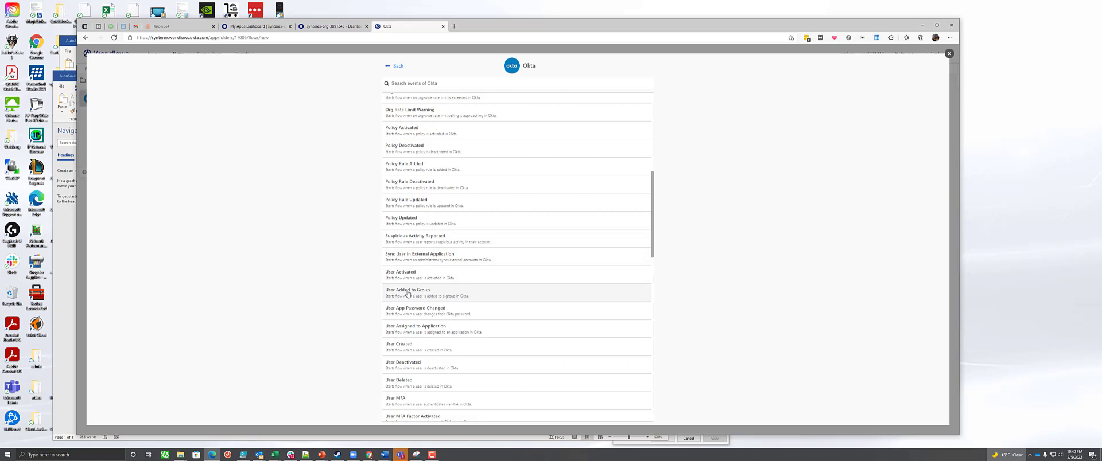
click(407, 293)
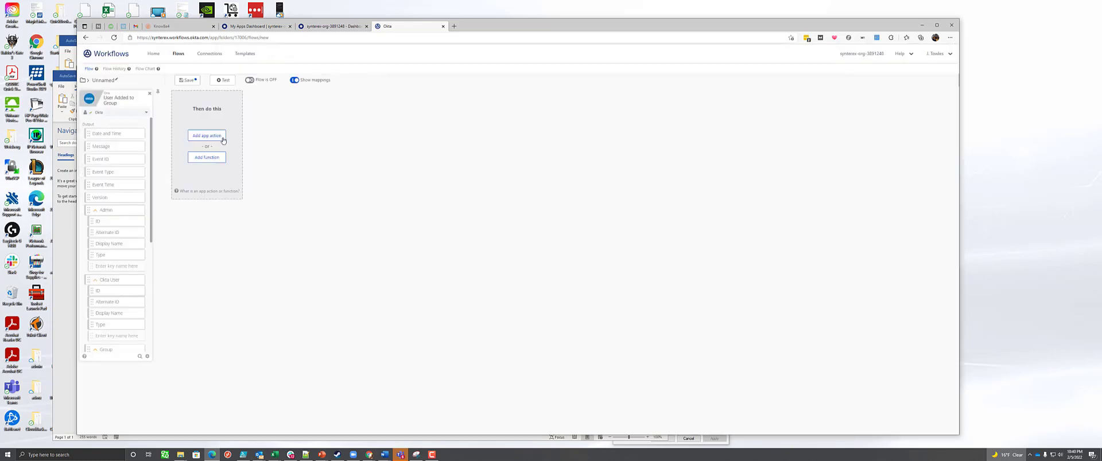
Step: Add an If/Else testing whether the group's Display Name equals 'Synterex Employee'
click(207, 160)
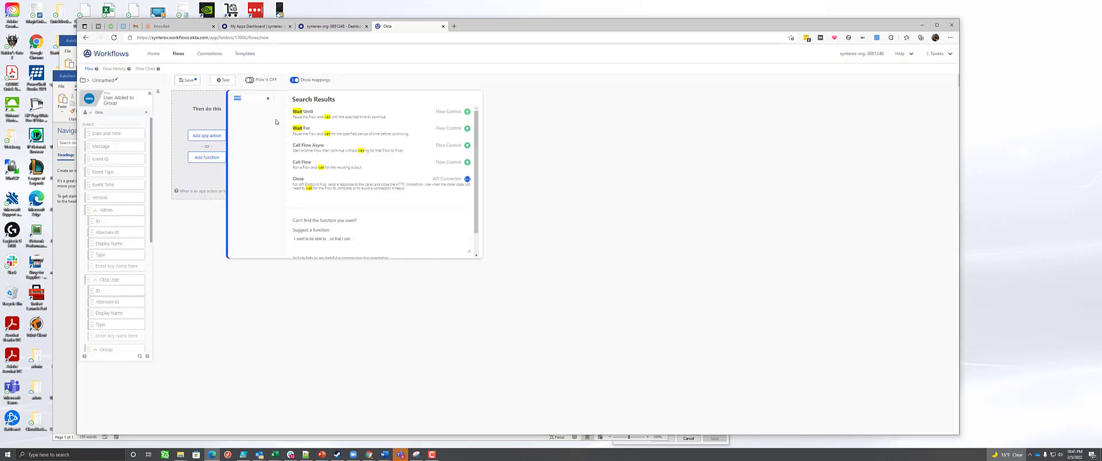
text(if)
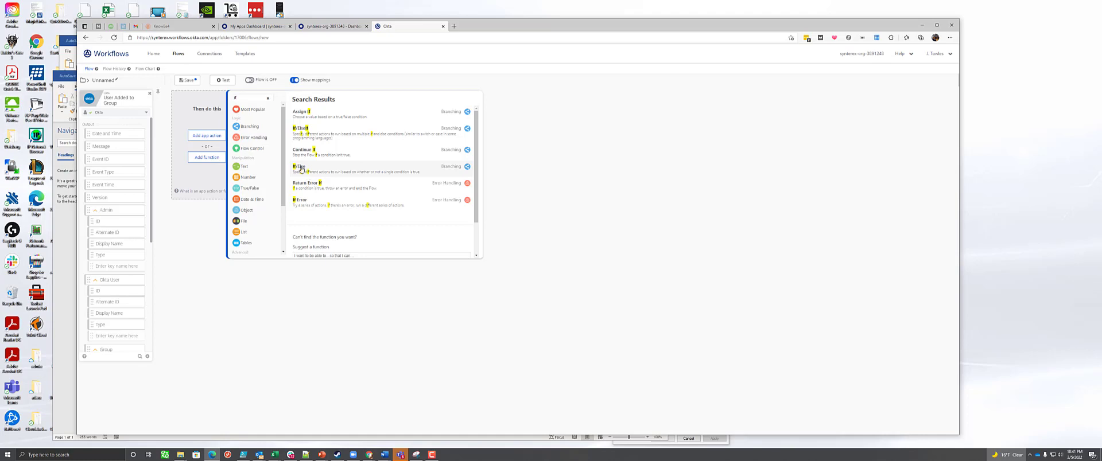
click(300, 167)
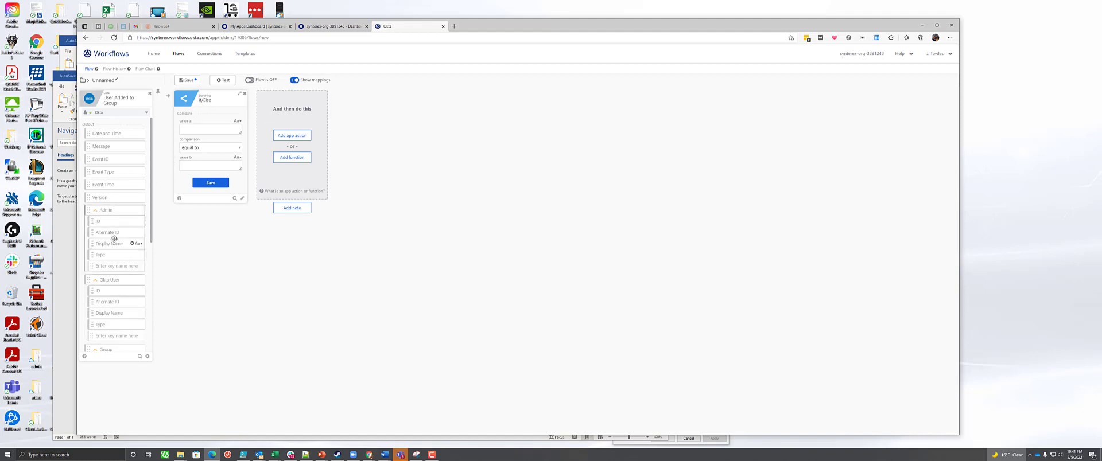
scroll(114, 239, down, 6)
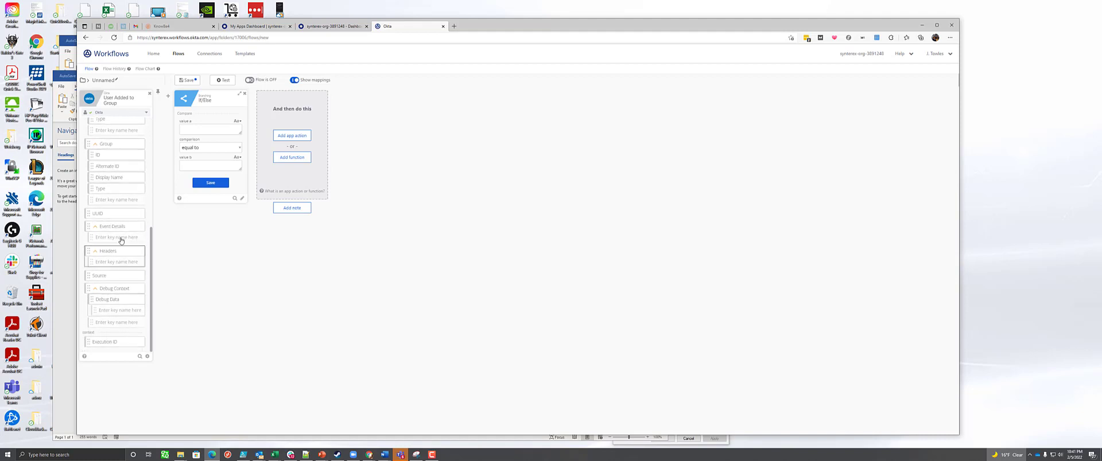
scroll(87, 208, up, 2)
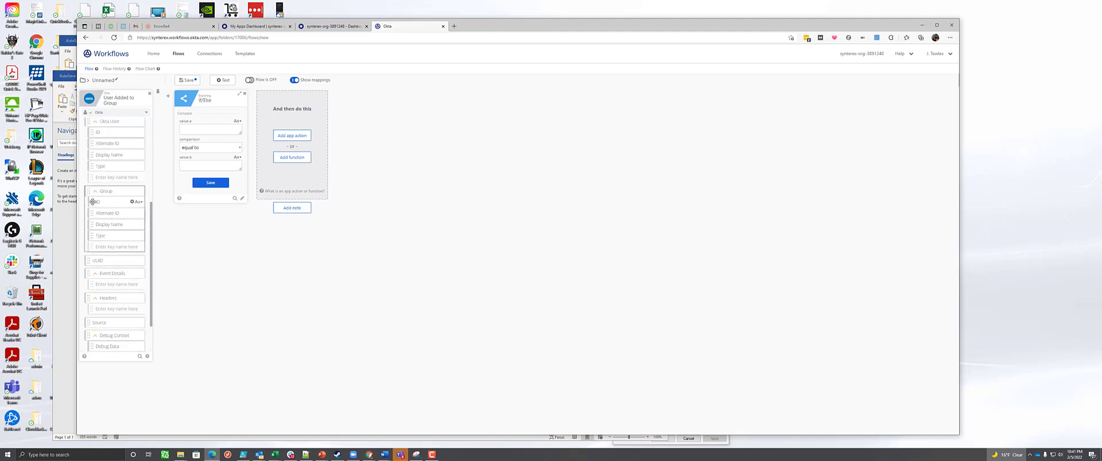
drag(108, 225, 184, 169)
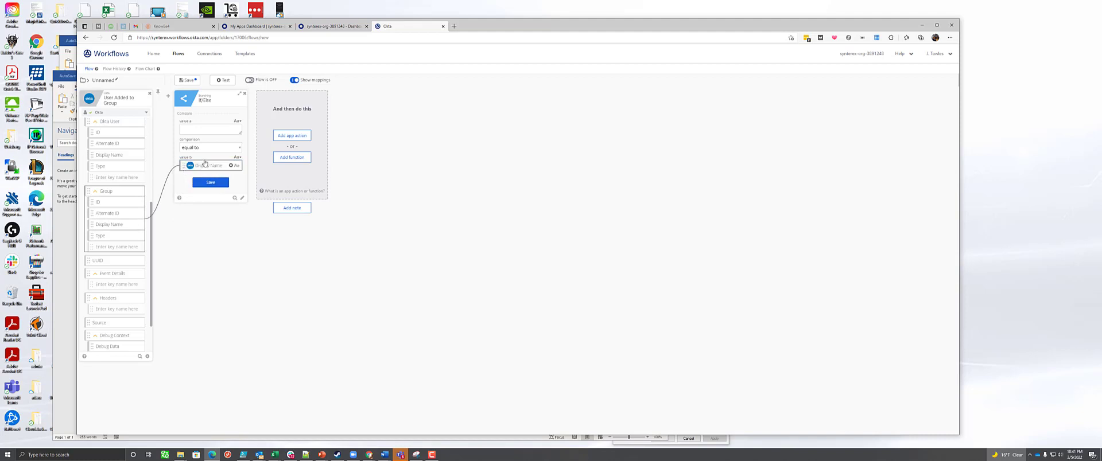
text(Syn)
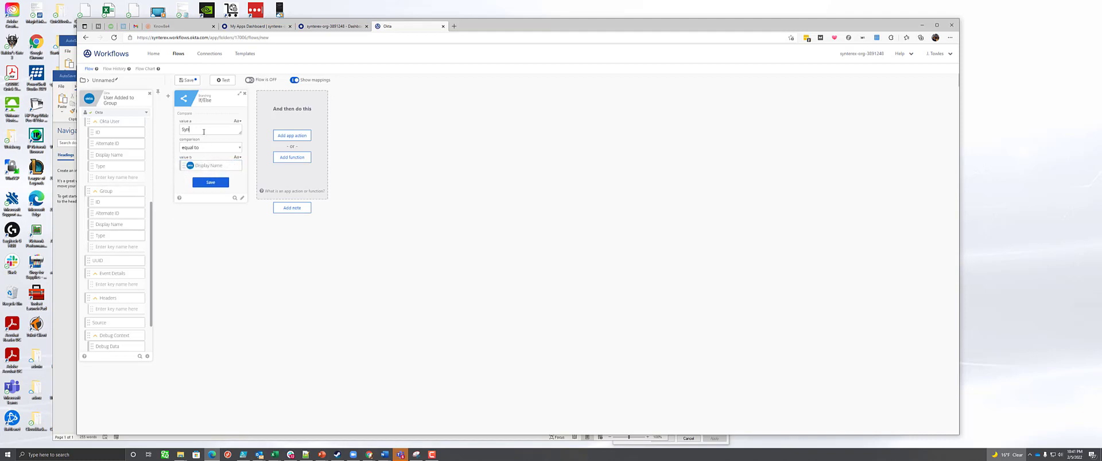
text(terex Employees)
click(210, 183)
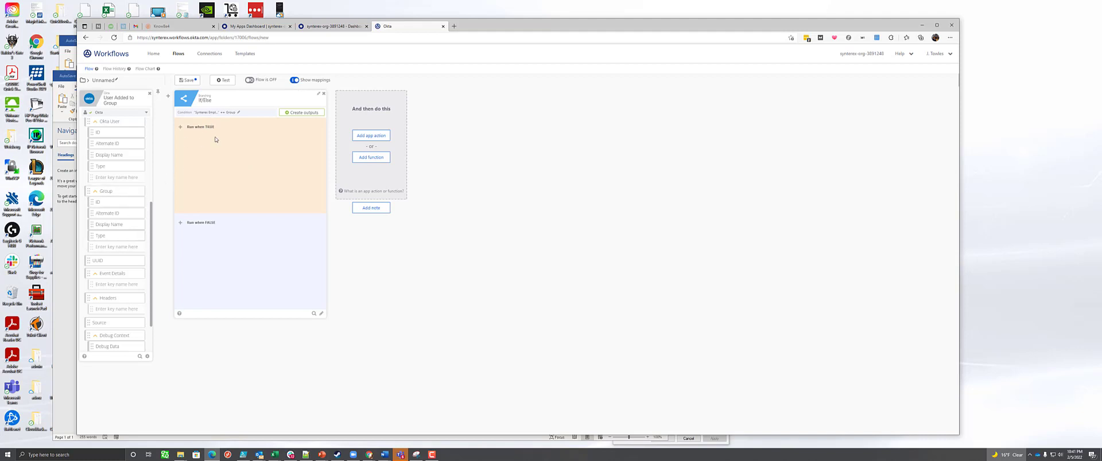
Step: Put a Wait For of 1 hour at the start of the TRUE branch
mouse_move(180, 128)
click(179, 149)
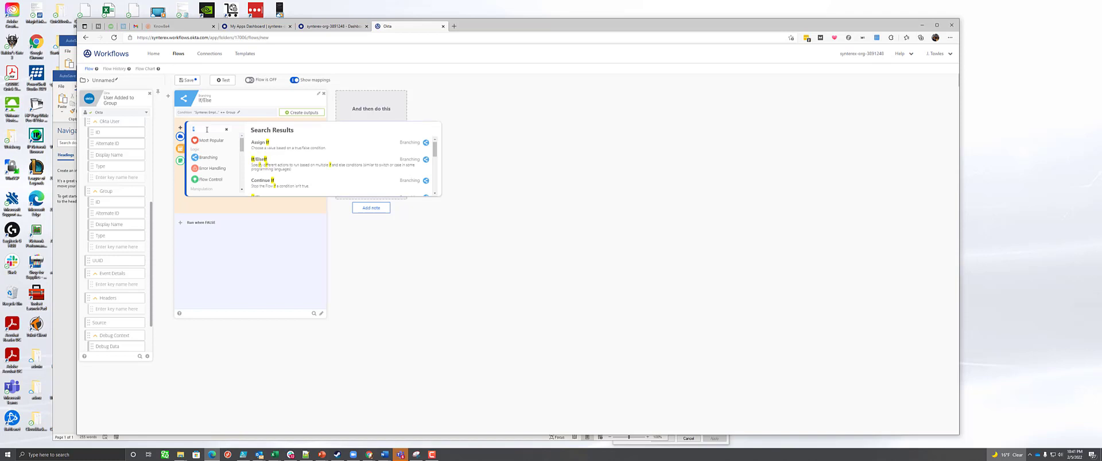
text(wait)
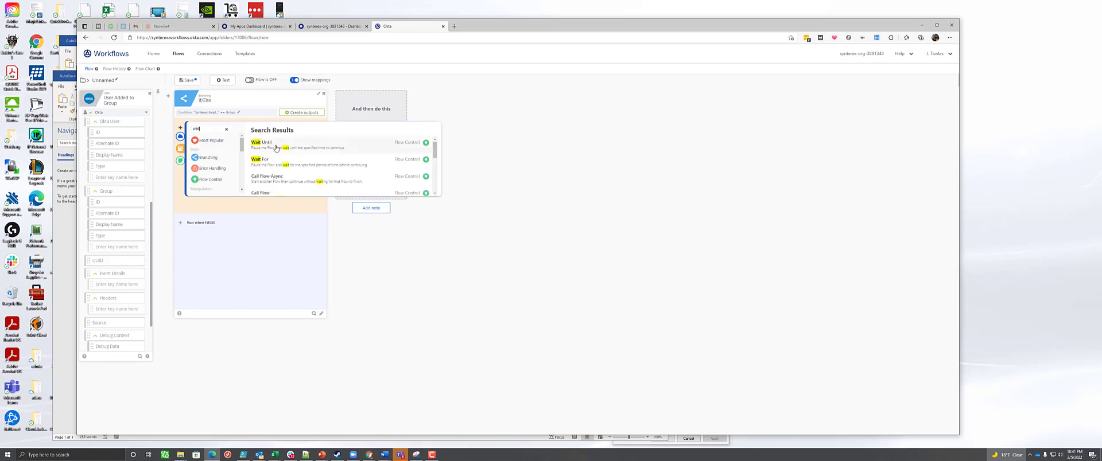
click(268, 157)
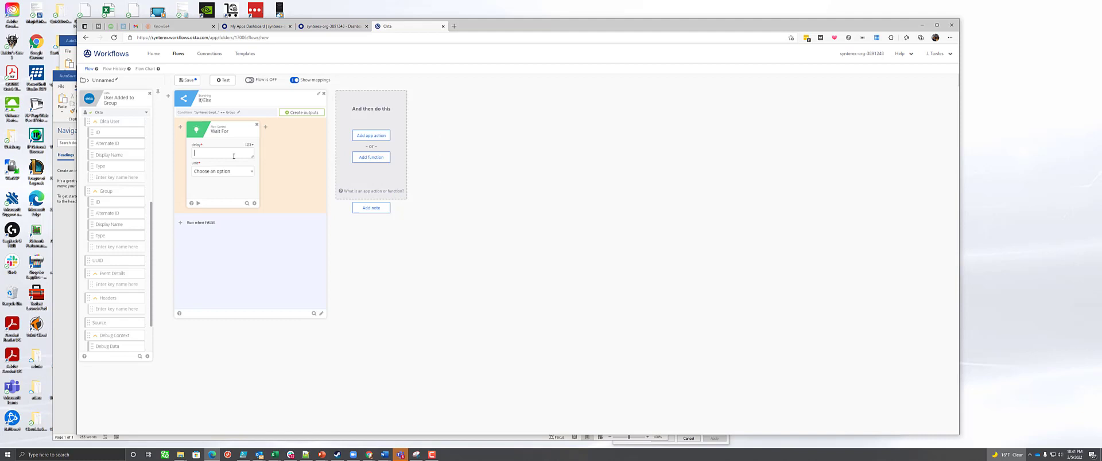
text(1)
click(220, 172)
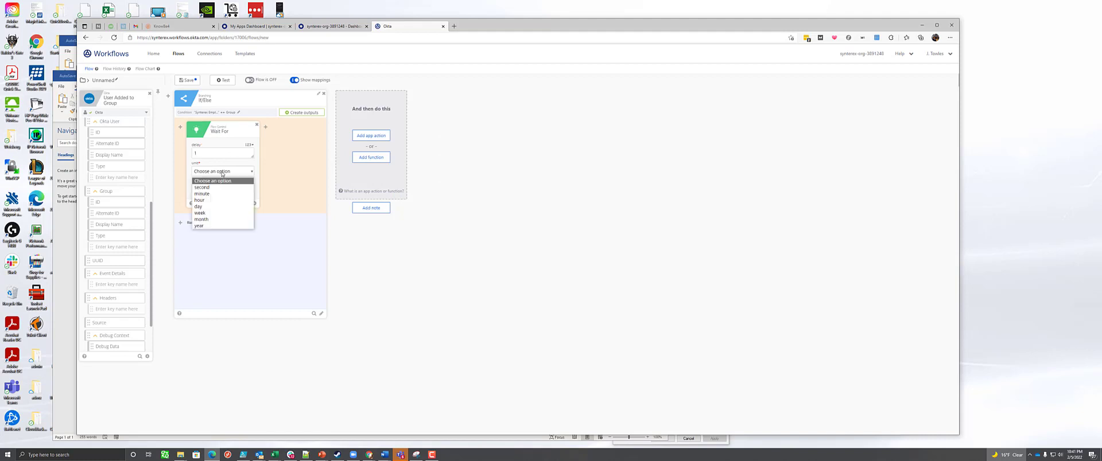
click(211, 200)
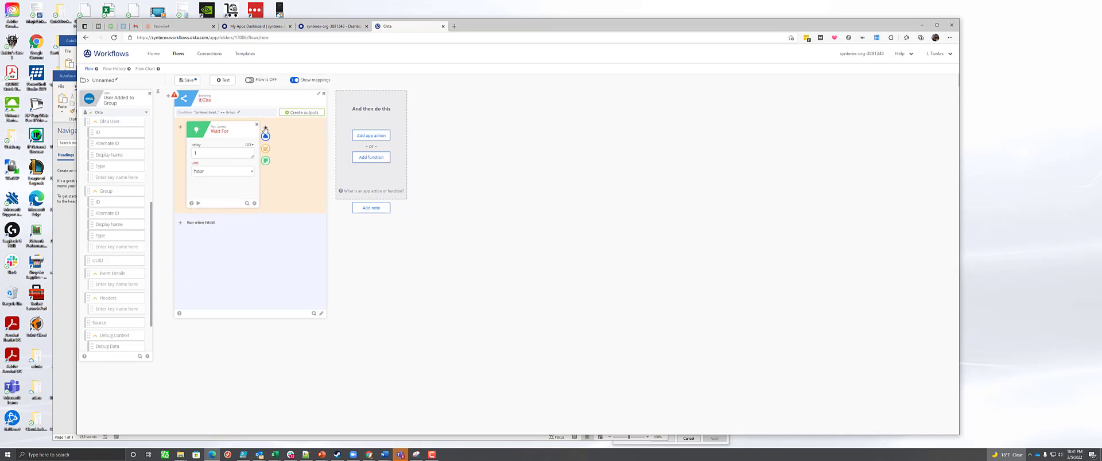
Step: Add an Okta Read User action after the wait and save its chosen output fields
click(265, 135)
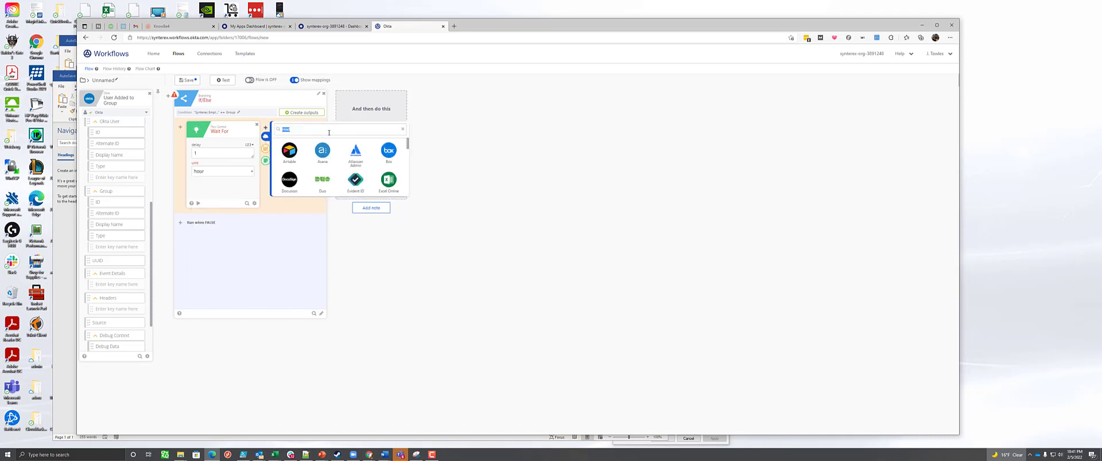
text(okta)
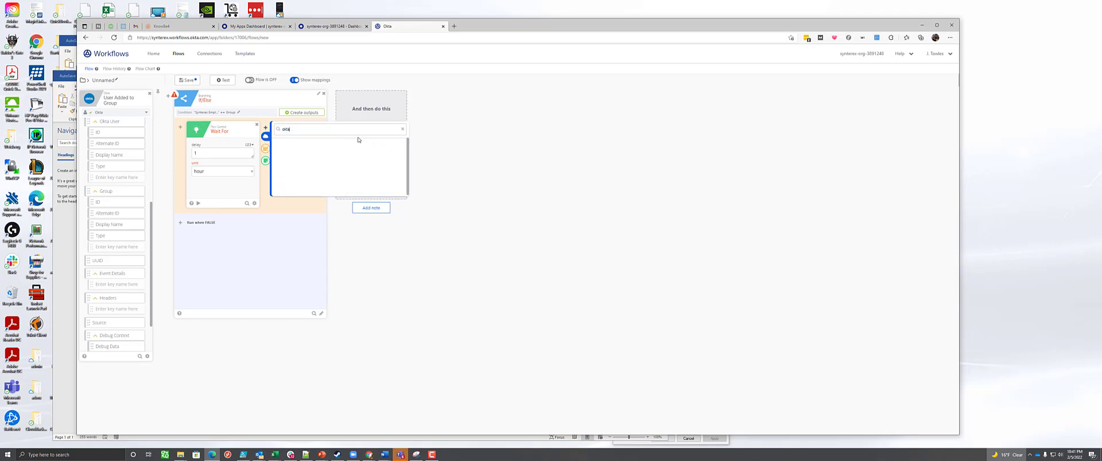
click(291, 152)
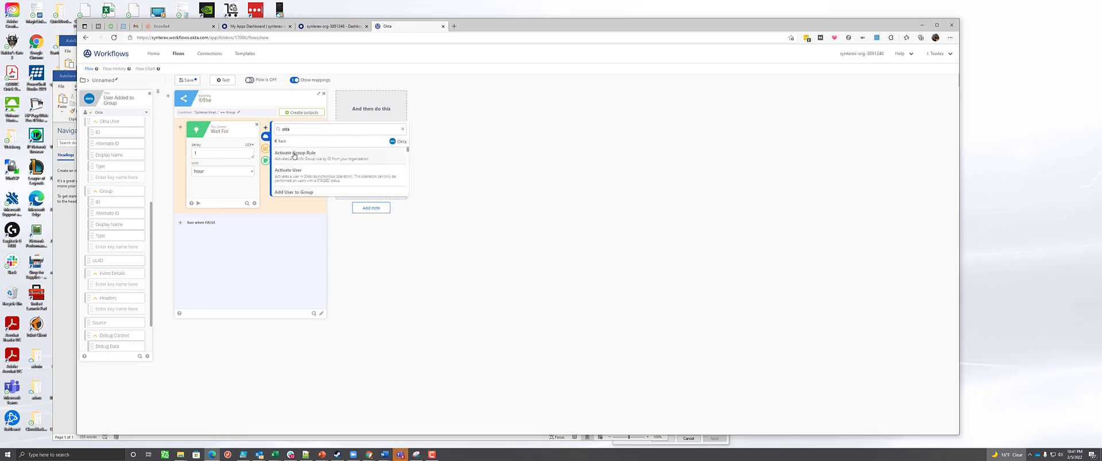
scroll(320, 178, down, 3)
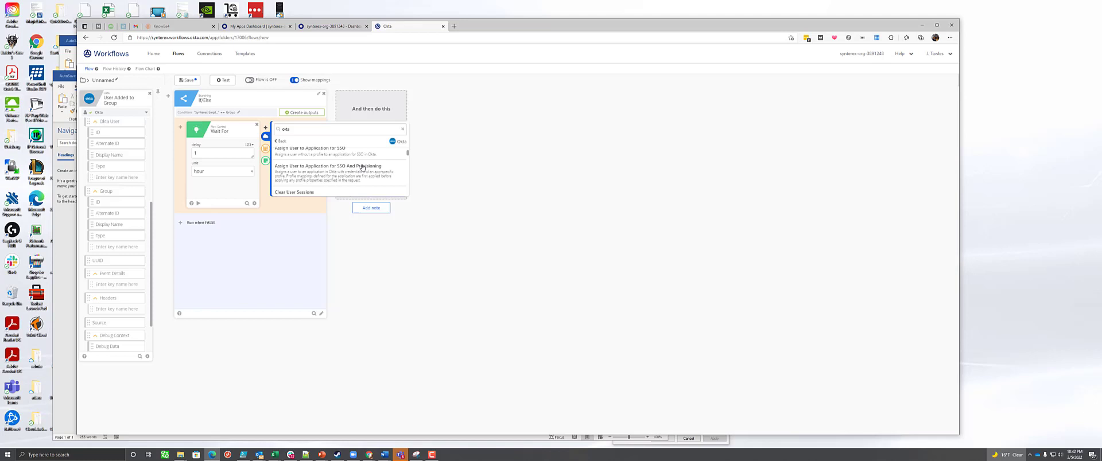
drag(408, 154, 398, 182)
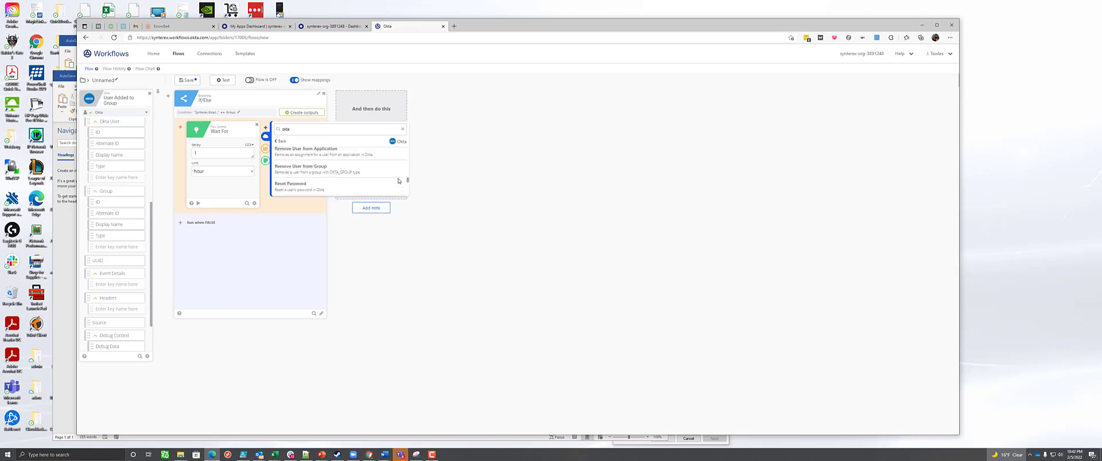
scroll(398, 182, down, 2)
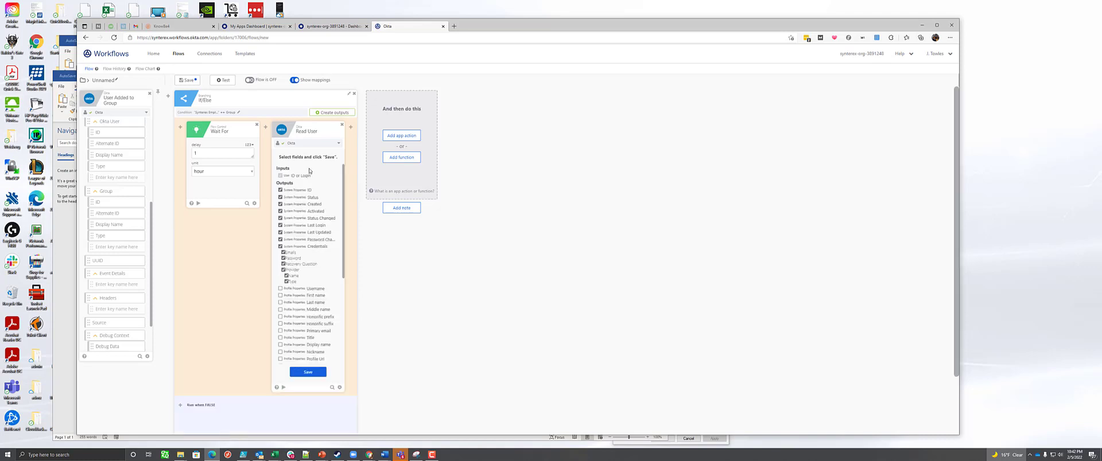
scroll(309, 245, down, 3)
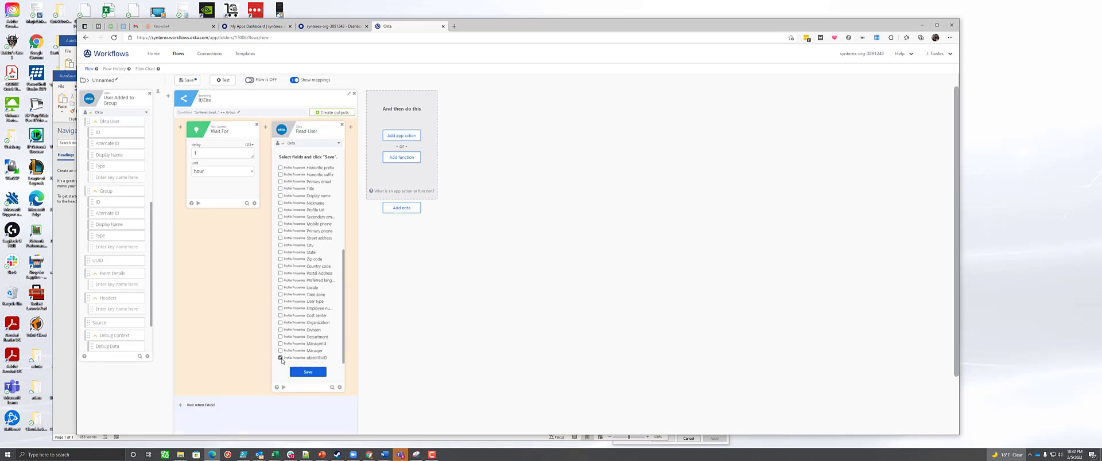
scroll(293, 274, up, 3)
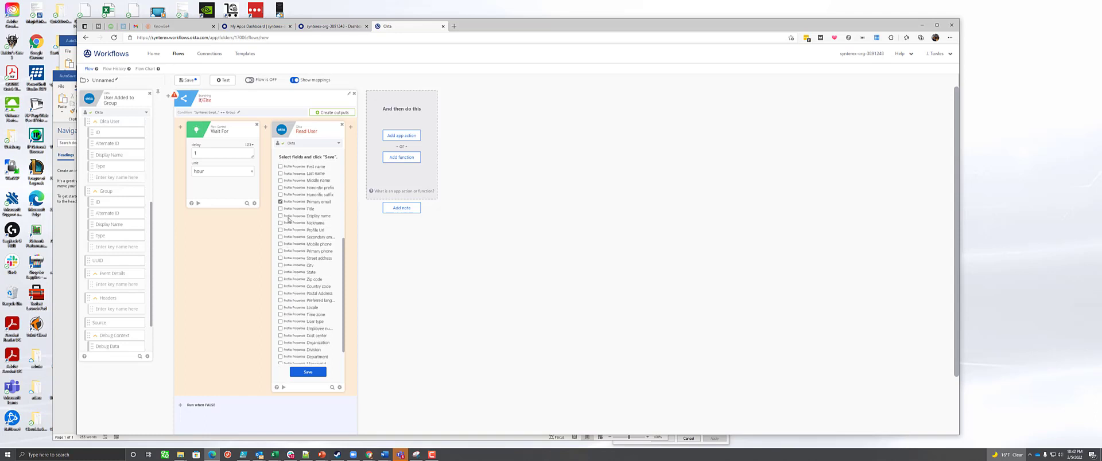
scroll(317, 291, down, 1)
scroll(317, 291, up, 5)
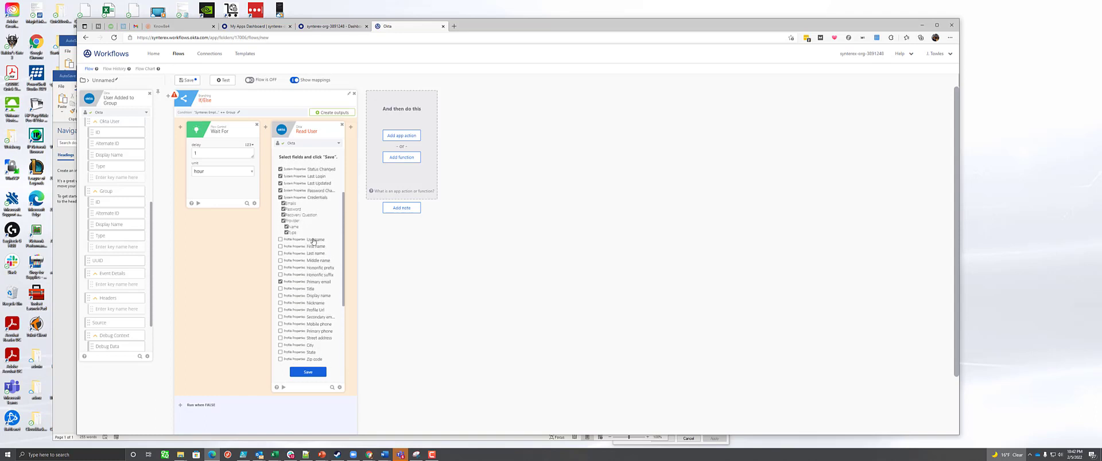
scroll(309, 257, down, 4)
scroll(308, 256, down, 4)
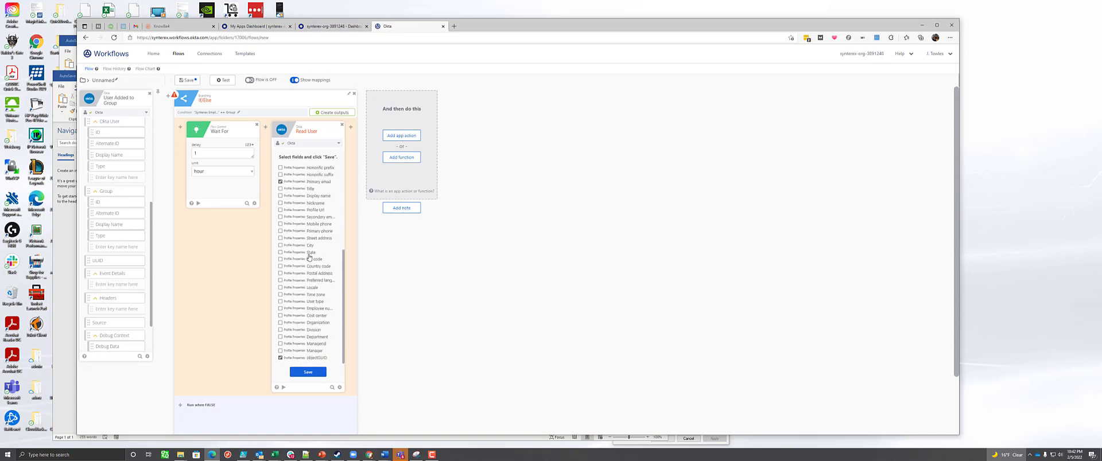
click(308, 303)
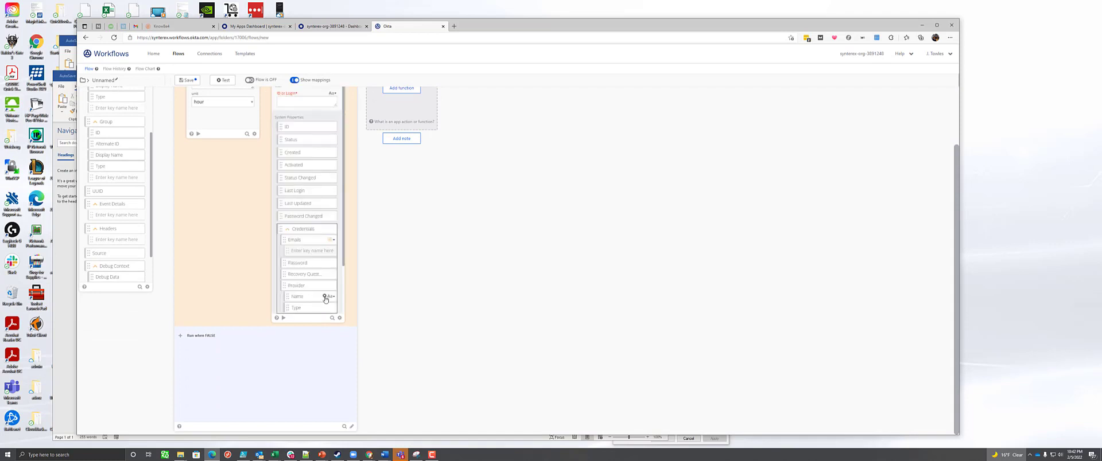
Step: Map the trigger's Okta User ID into Read User's ID or Login input
scroll(390, 214, up, 2)
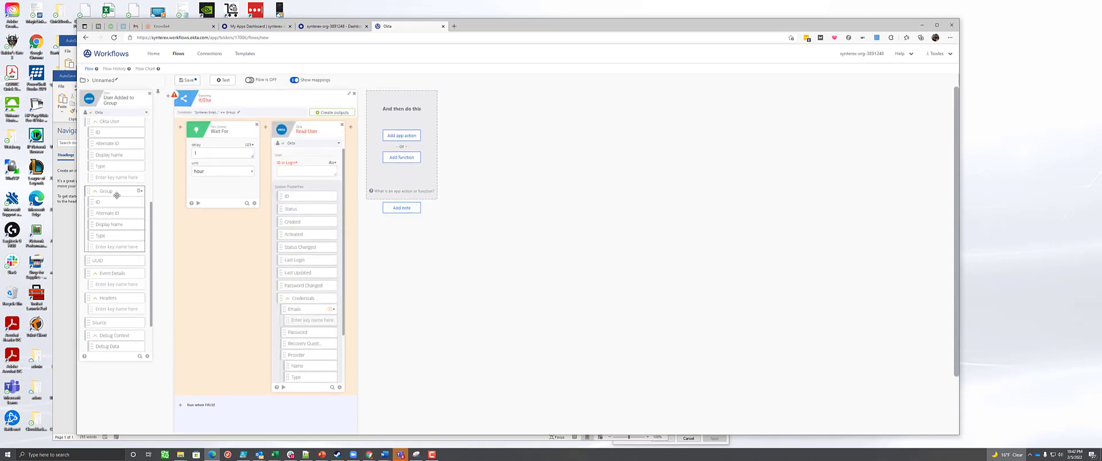
scroll(112, 195, up, 2)
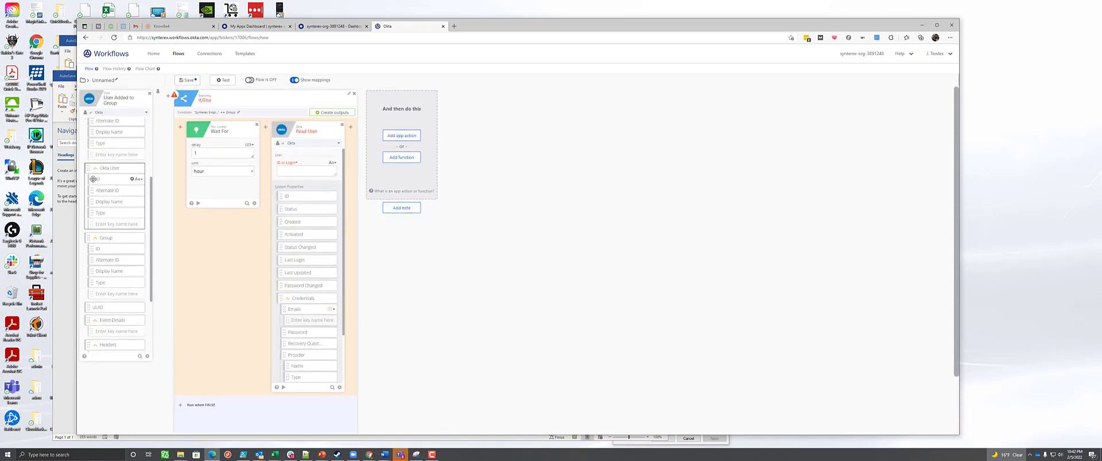
drag(93, 179, 284, 171)
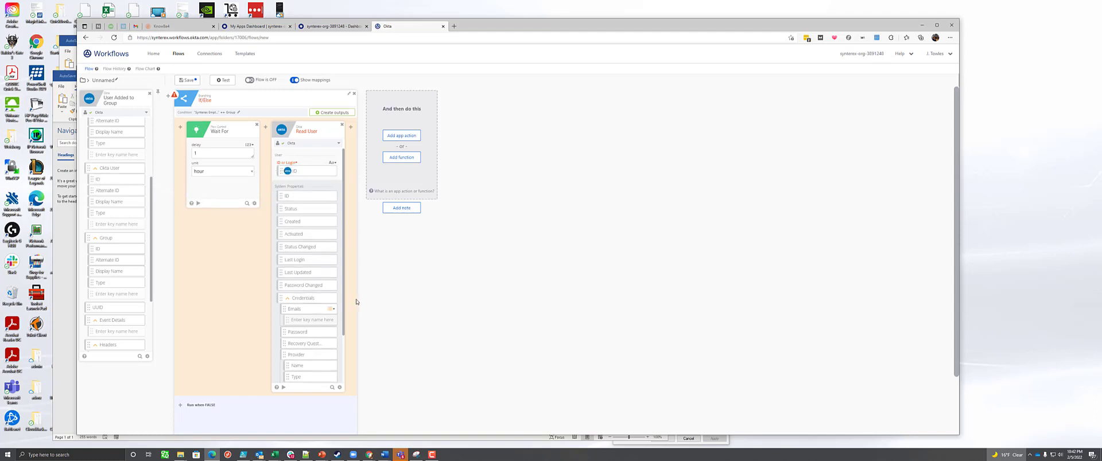
Step: Add a text Replace function card after the Read User step
mouse_move(352, 129)
click(351, 161)
text(wait)
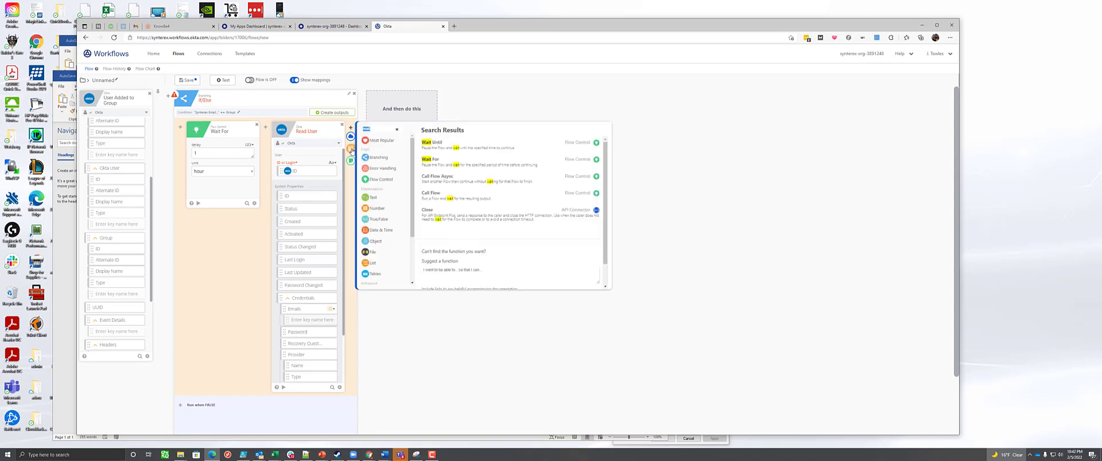
text(red)
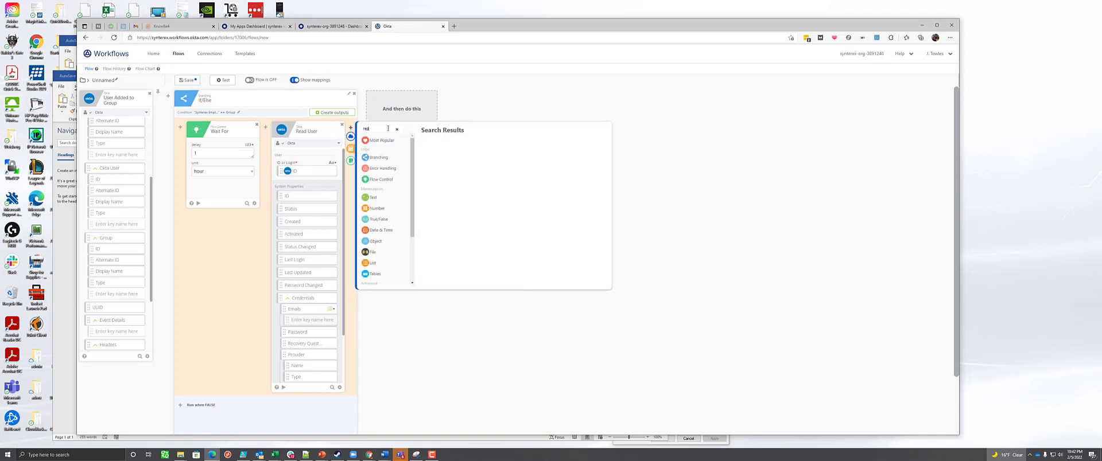
text(la)
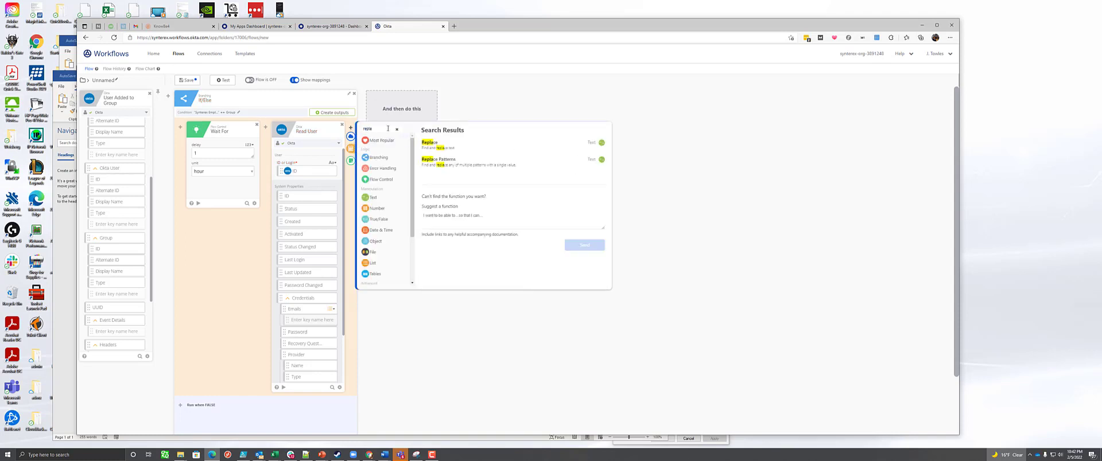
click(427, 143)
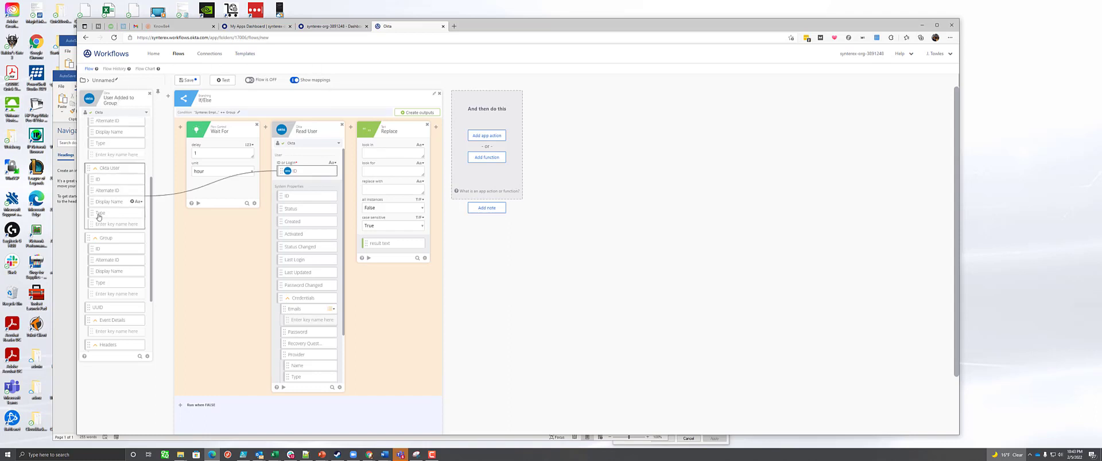
mouse_move(102, 181)
scroll(301, 317, down, 2)
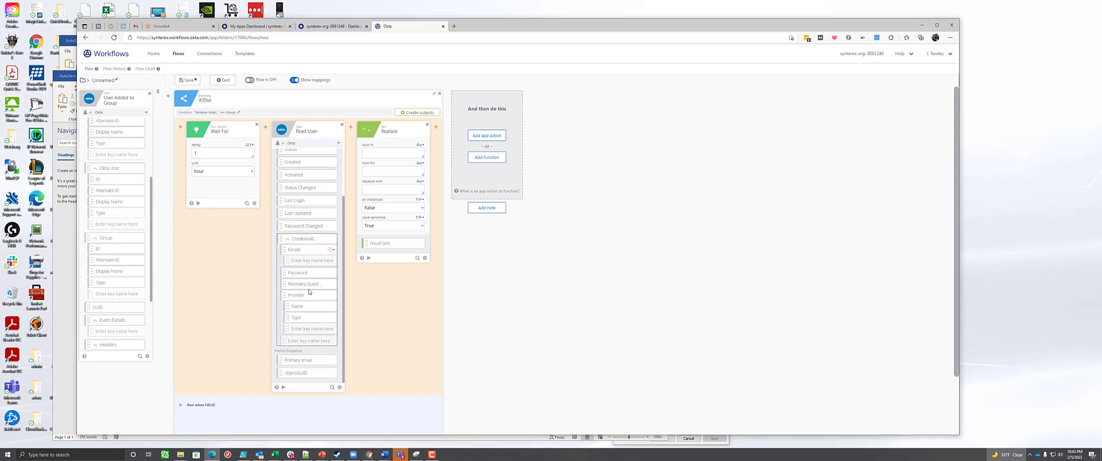
scroll(300, 315, up, 2)
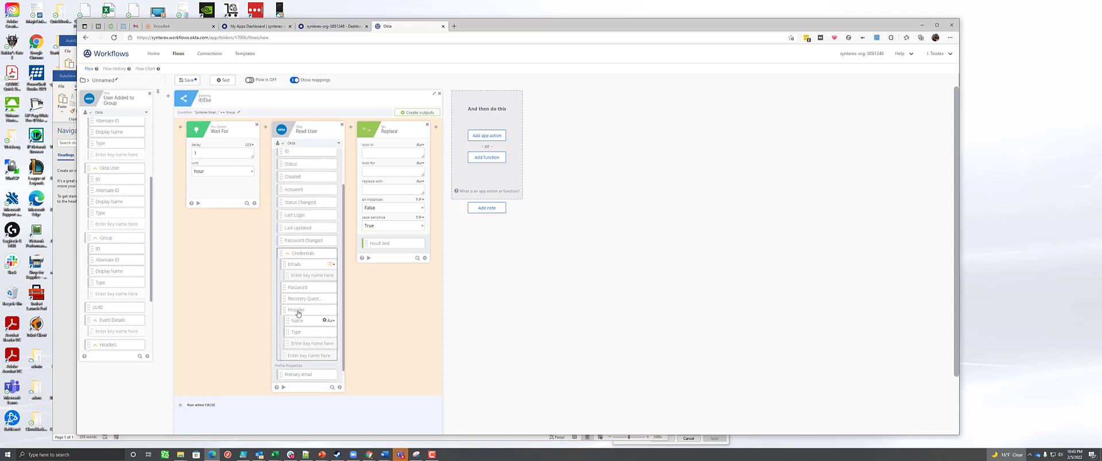
scroll(298, 314, down, 2)
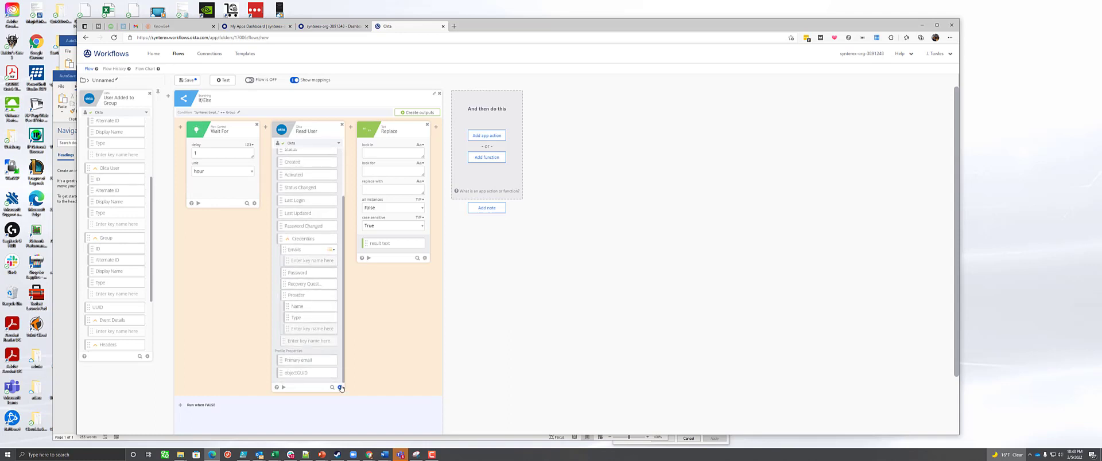
Step: Add Username to Read User's returned fields
mouse_move(341, 387)
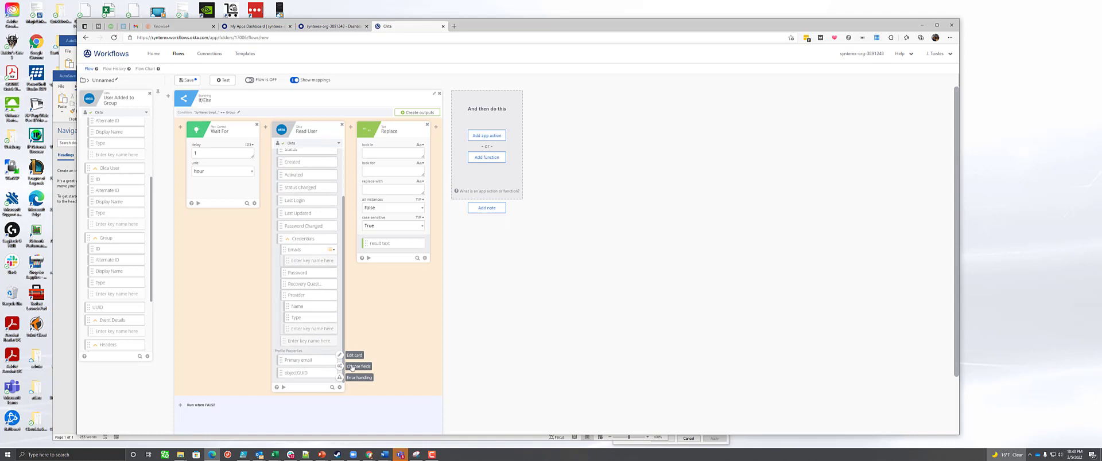
click(352, 368)
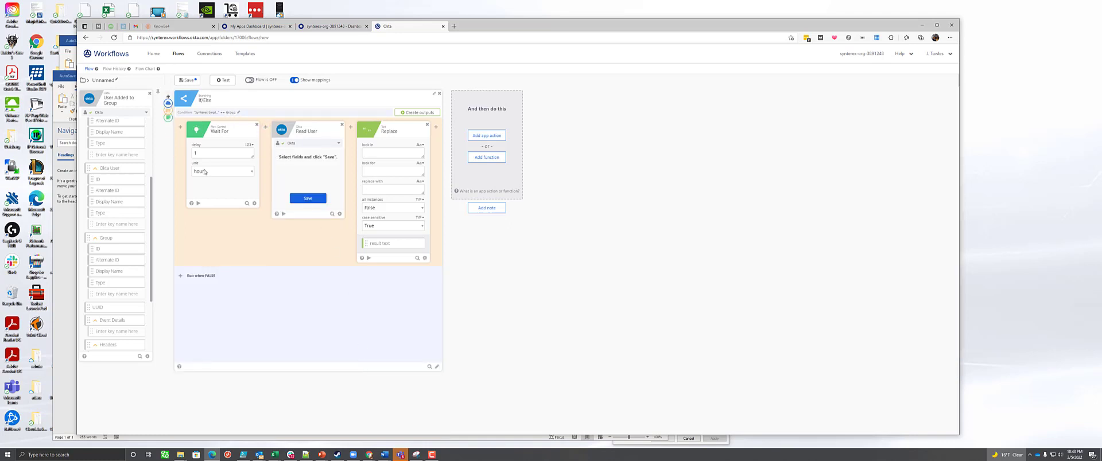
scroll(279, 271, down, 2)
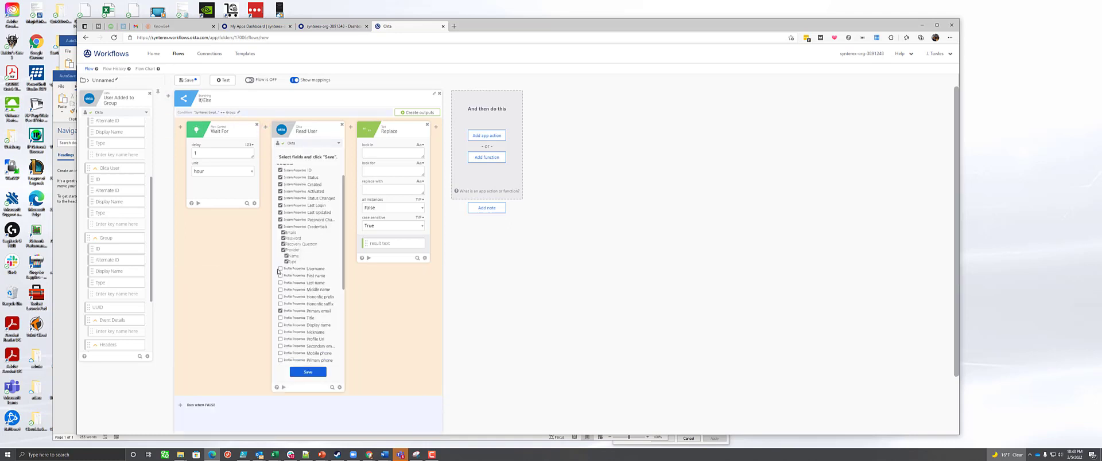
click(308, 372)
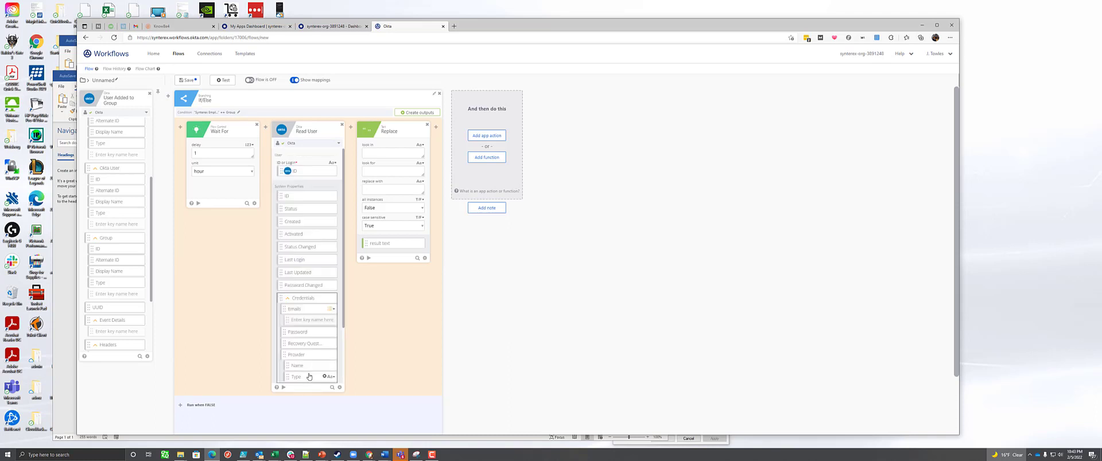
scroll(320, 300, down, 2)
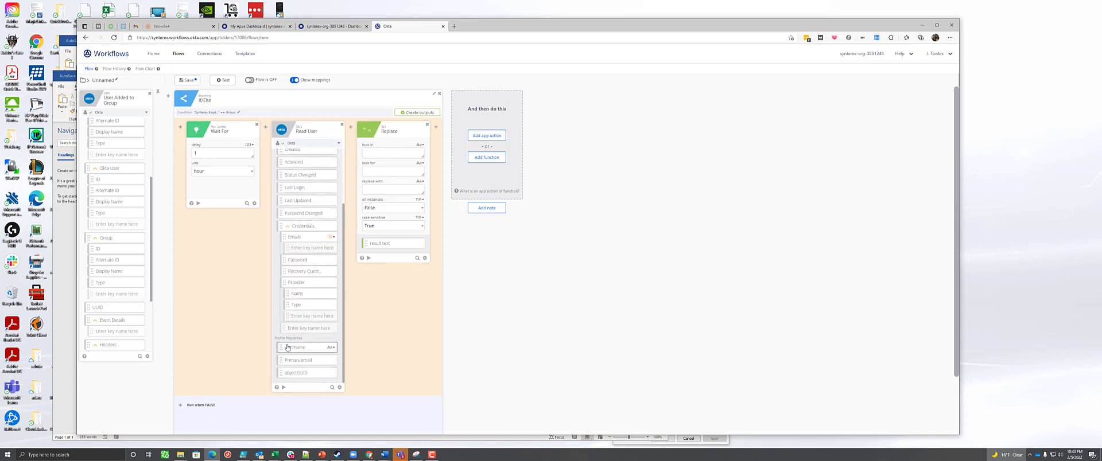
Step: Feed Username into Replace, swapping synterex.com for synterex.onmicrosoft.com
drag(287, 347, 373, 156)
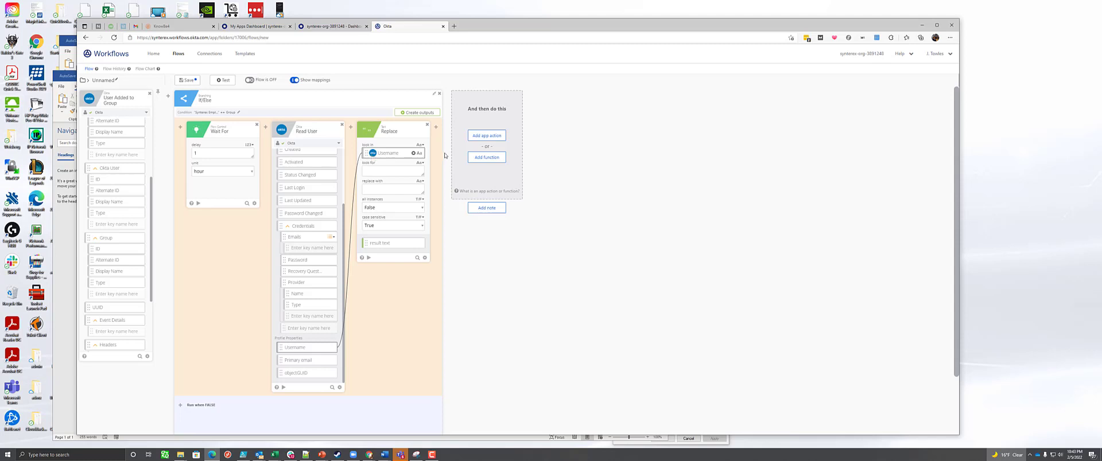
click(399, 173)
text(synte)
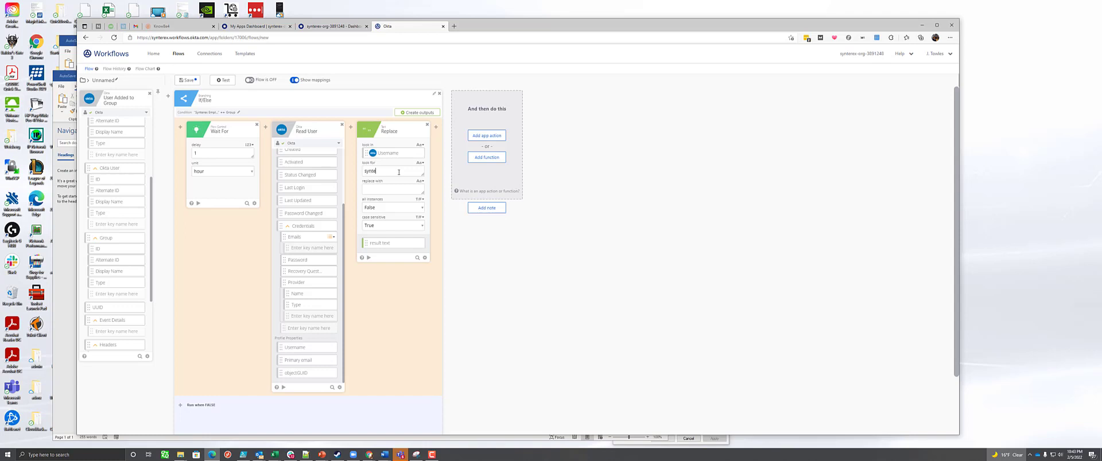
text(rex.com)
text(synter)
text(ex.onmicrosoft.com)
Step: Add a 10-minute Wait For after the Replace step
mouse_move(435, 128)
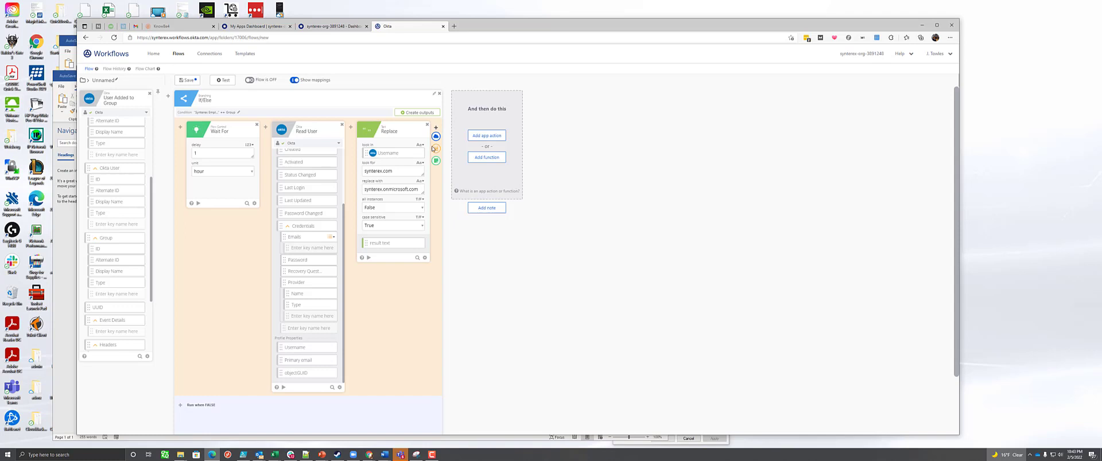
click(435, 149)
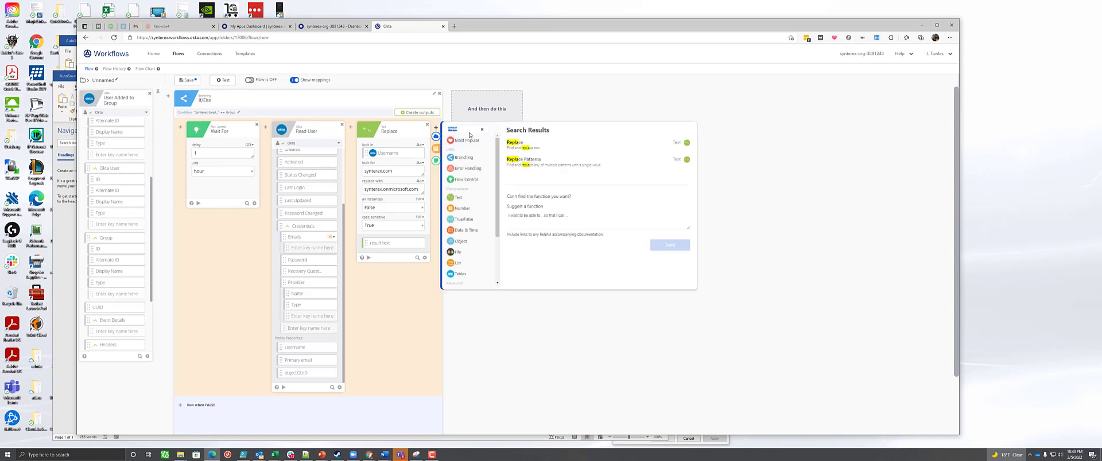
text(wait)
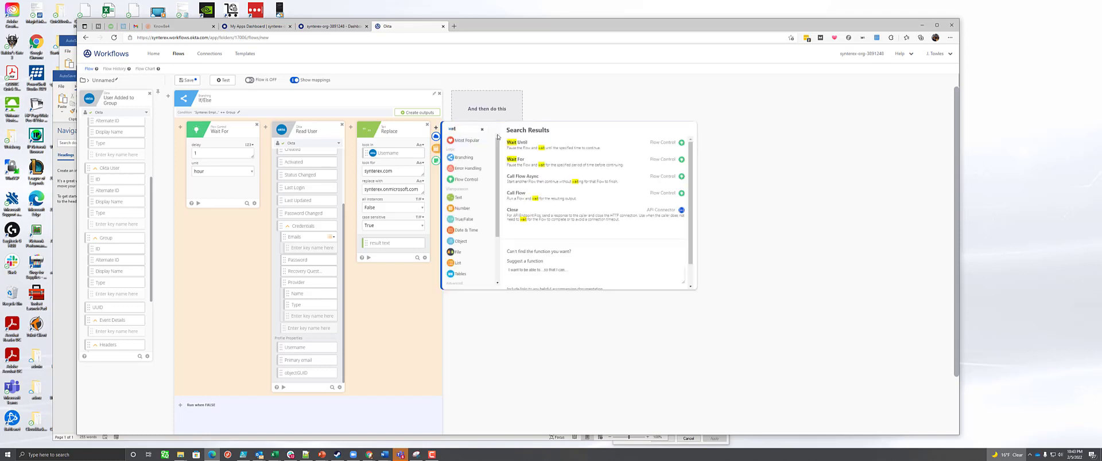
click(520, 161)
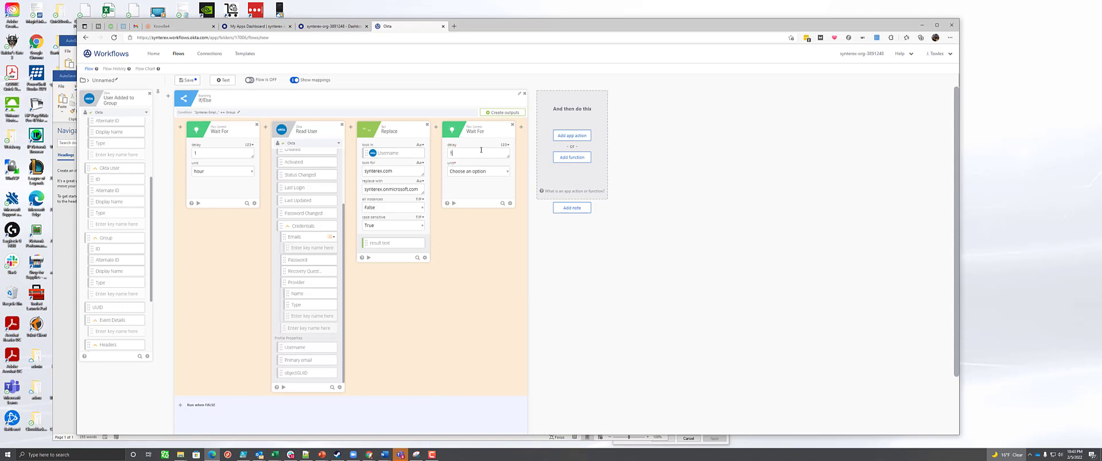
click(481, 171)
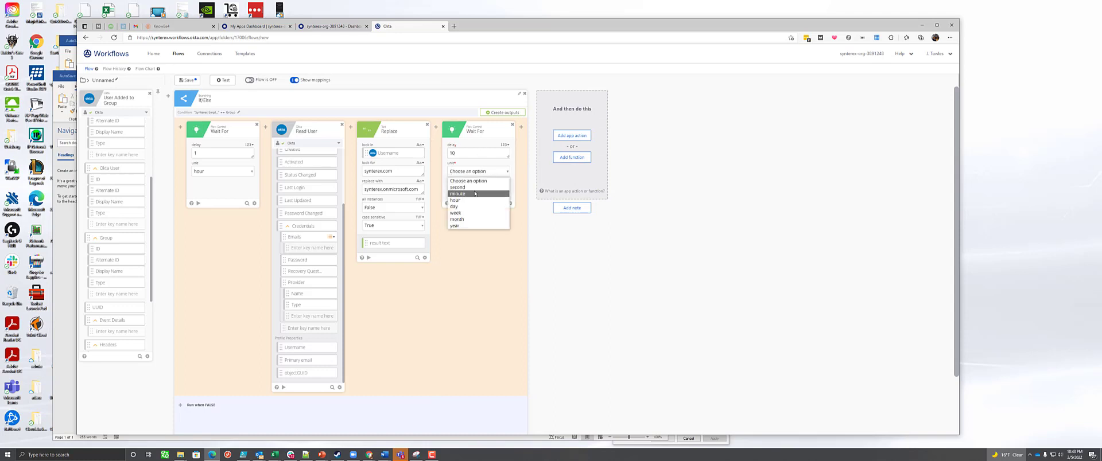
click(474, 194)
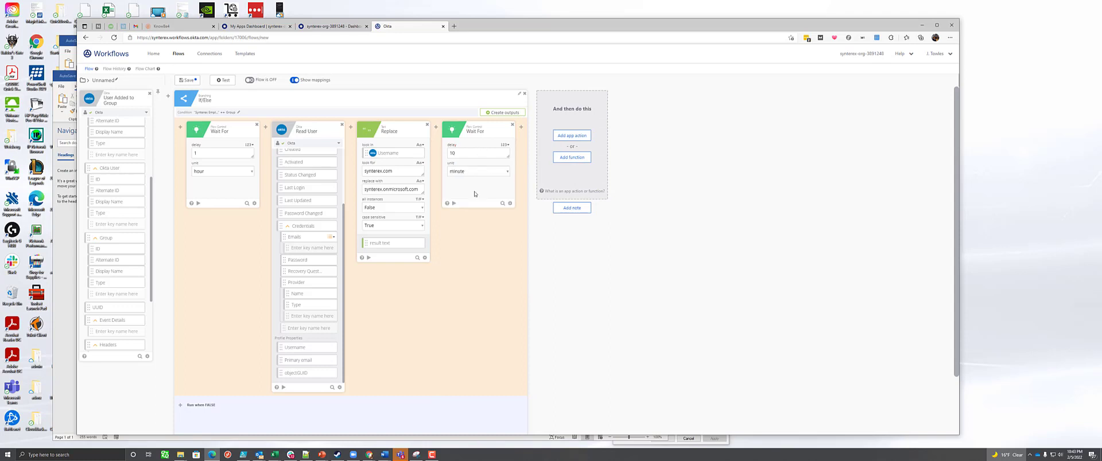
Step: Add Office 365 Admin Update User with On Premises Immutable Id and User Principal Name inputs
click(521, 127)
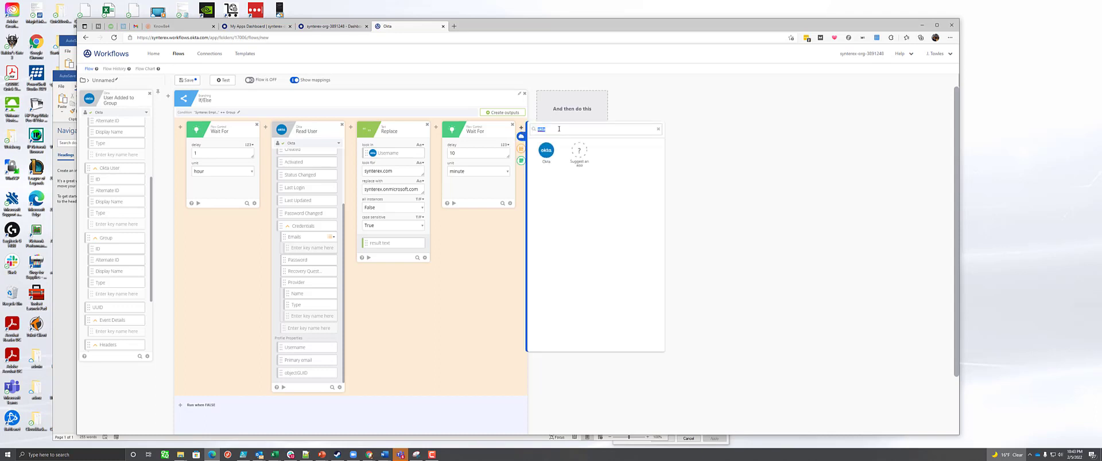
text(office)
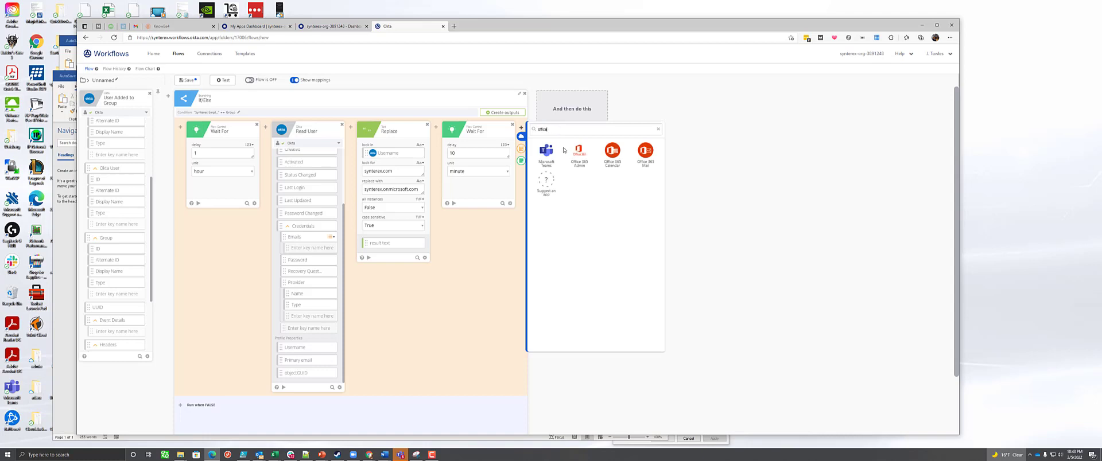
click(577, 162)
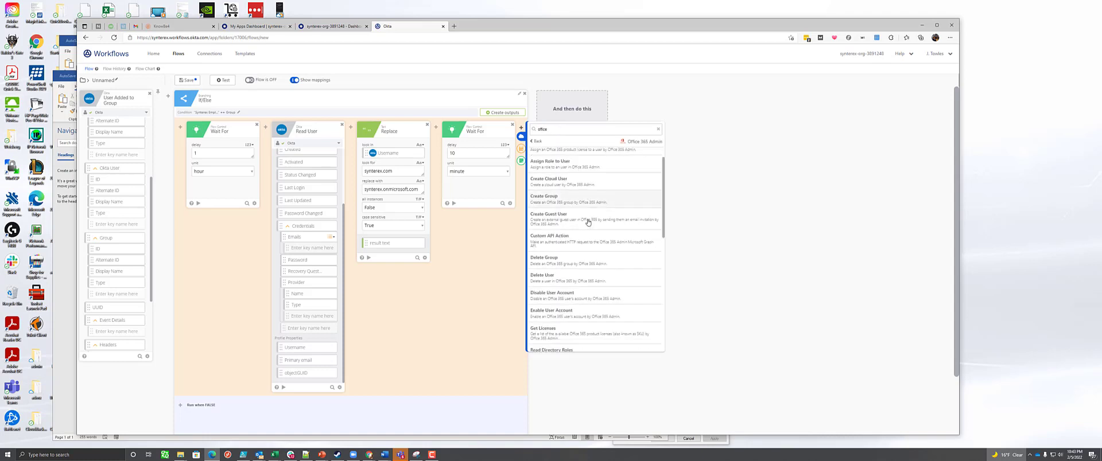
scroll(587, 222, down, 5)
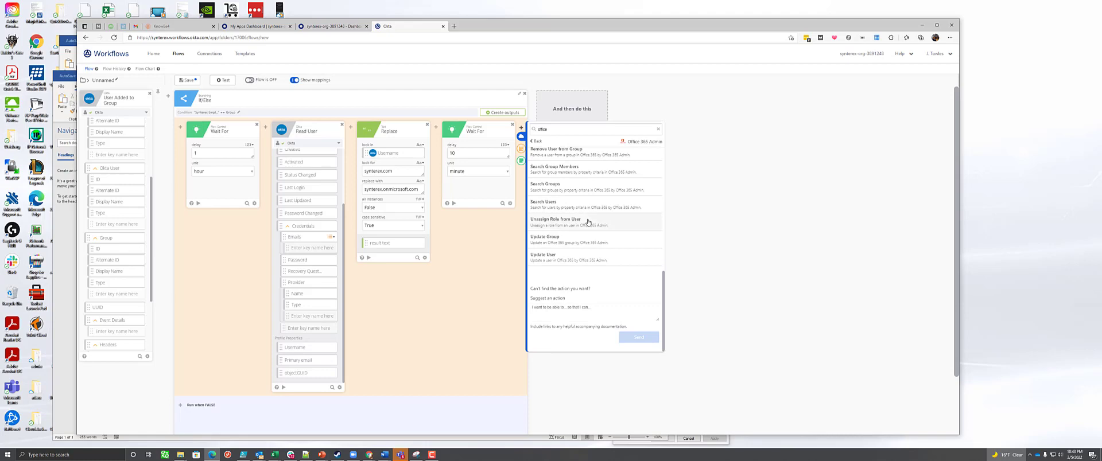
scroll(588, 222, down, 1)
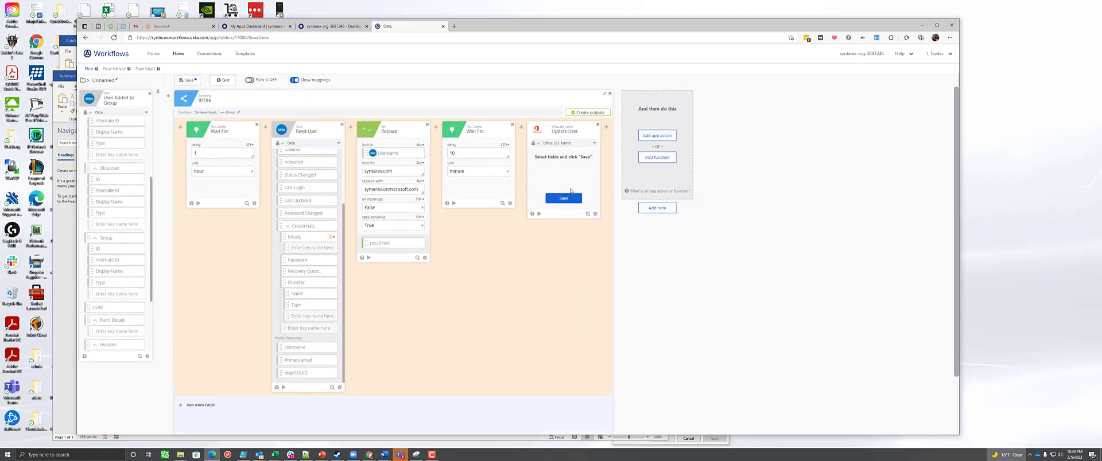
click(570, 192)
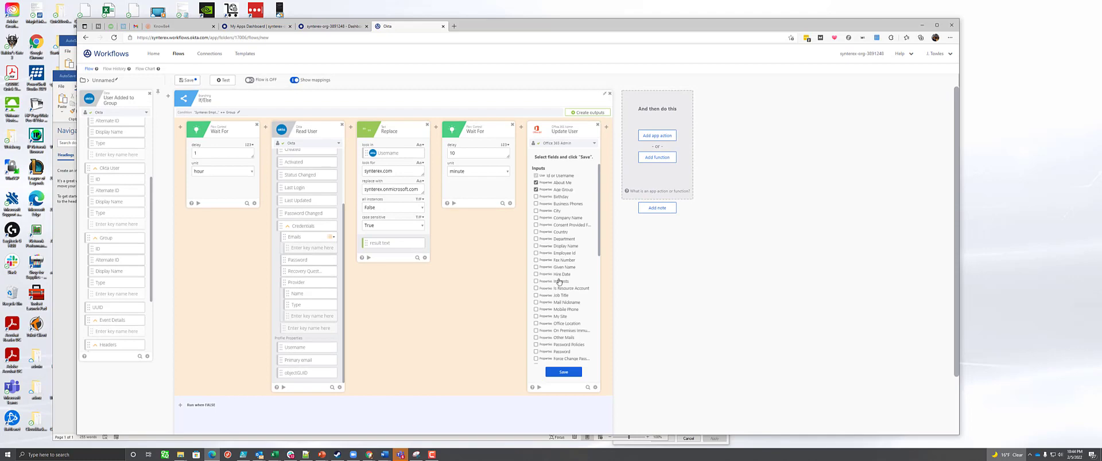
scroll(559, 280, down, 10)
scroll(558, 280, down, 1)
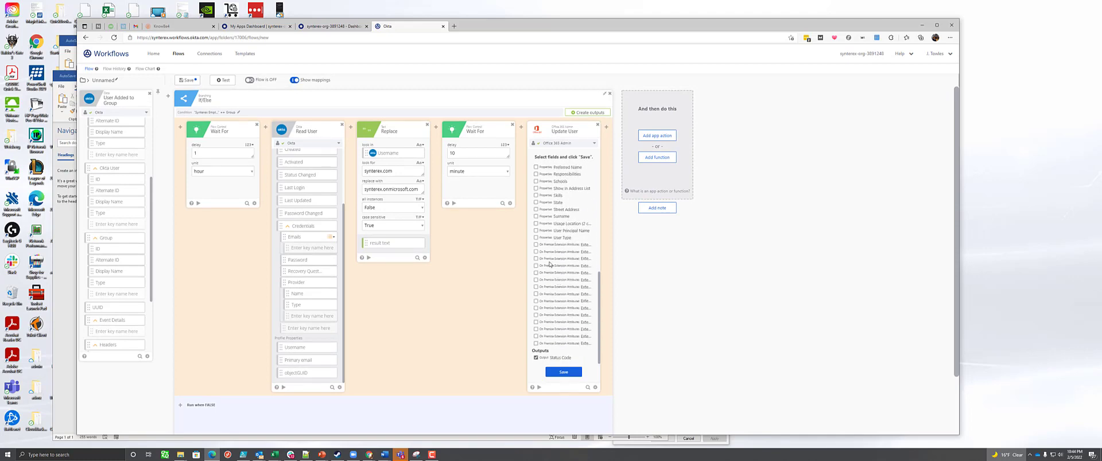
scroll(551, 272, up, 4)
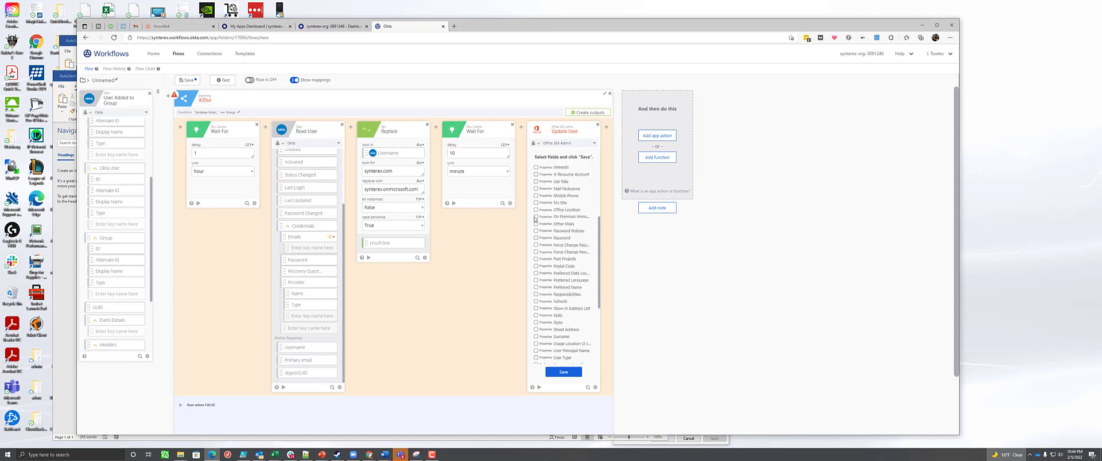
scroll(552, 264, down, 3)
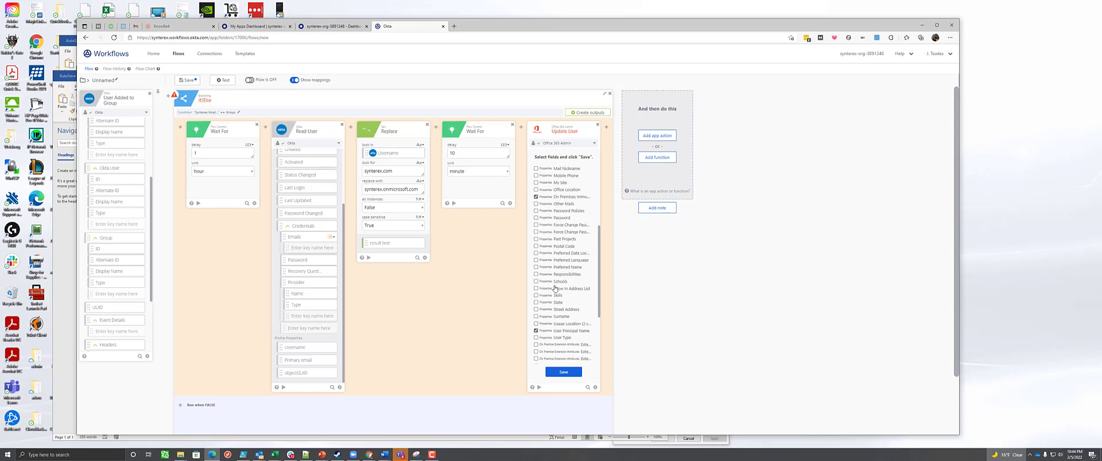
scroll(554, 287, up, 3)
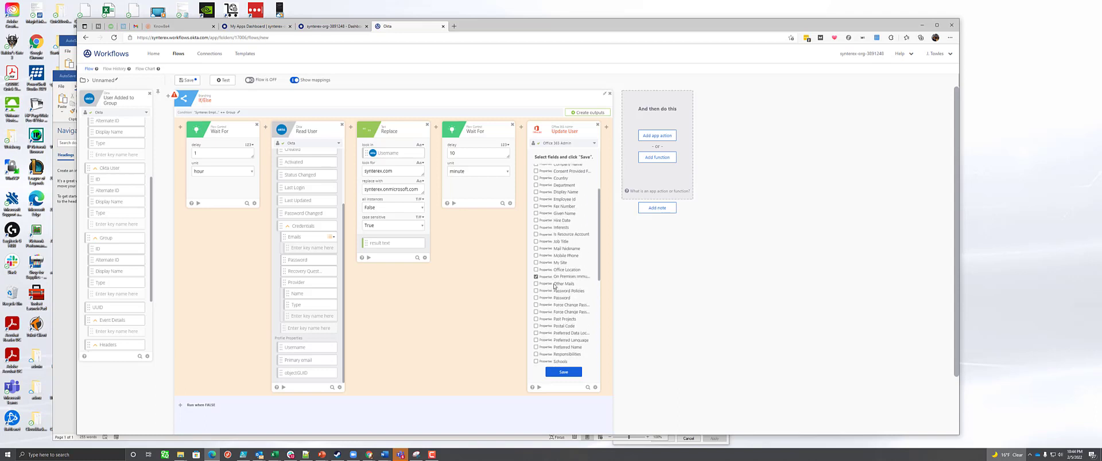
scroll(554, 287, up, 3)
scroll(555, 287, down, 10)
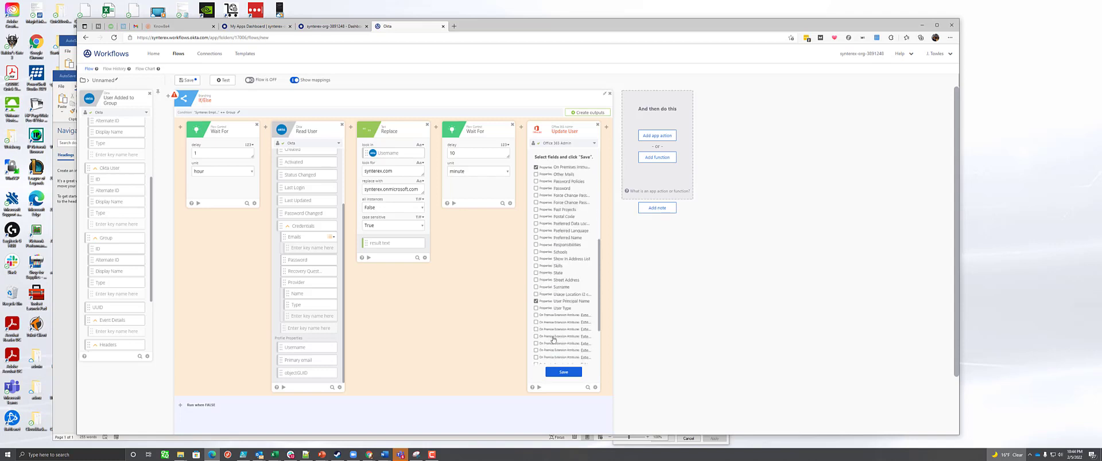
click(563, 372)
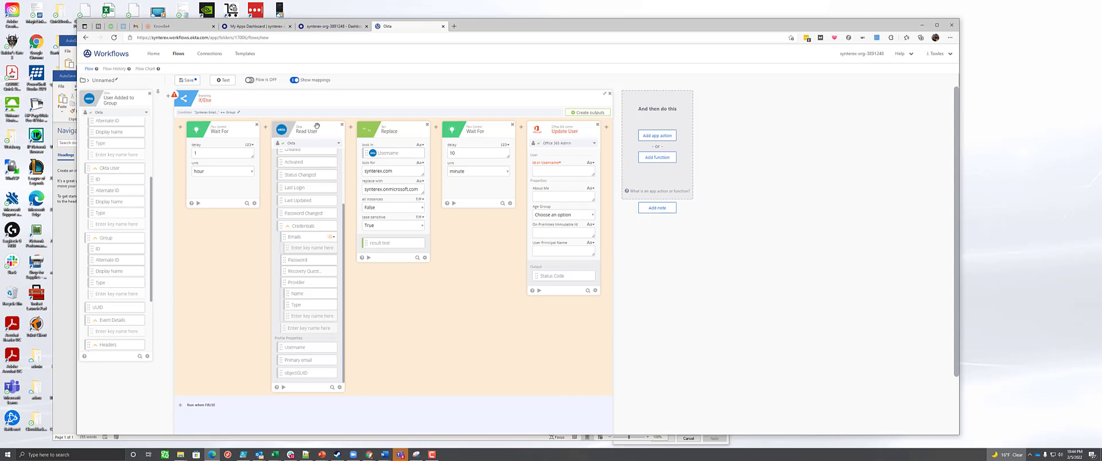
Step: Map Username to Id or Username and Replace's result text to User Principal Name
mouse_move(283, 347)
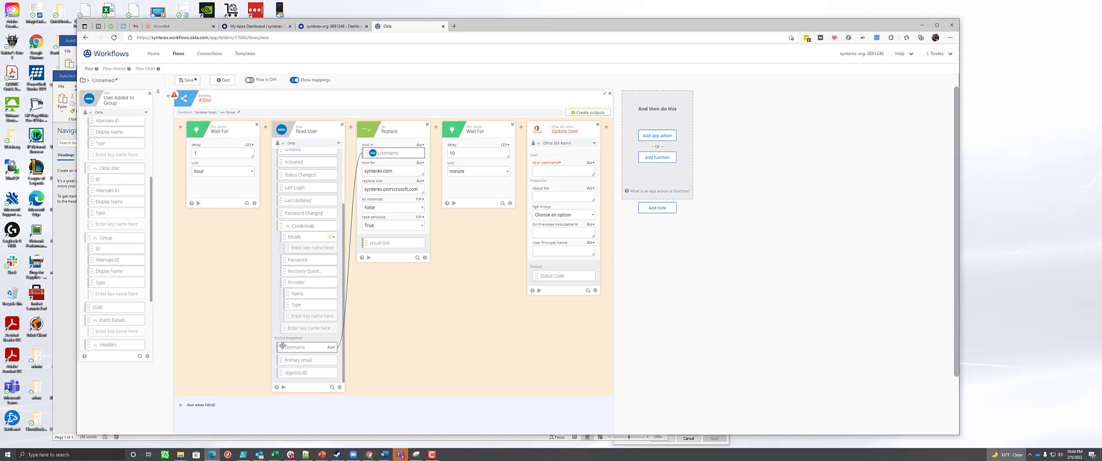
drag(283, 347, 538, 171)
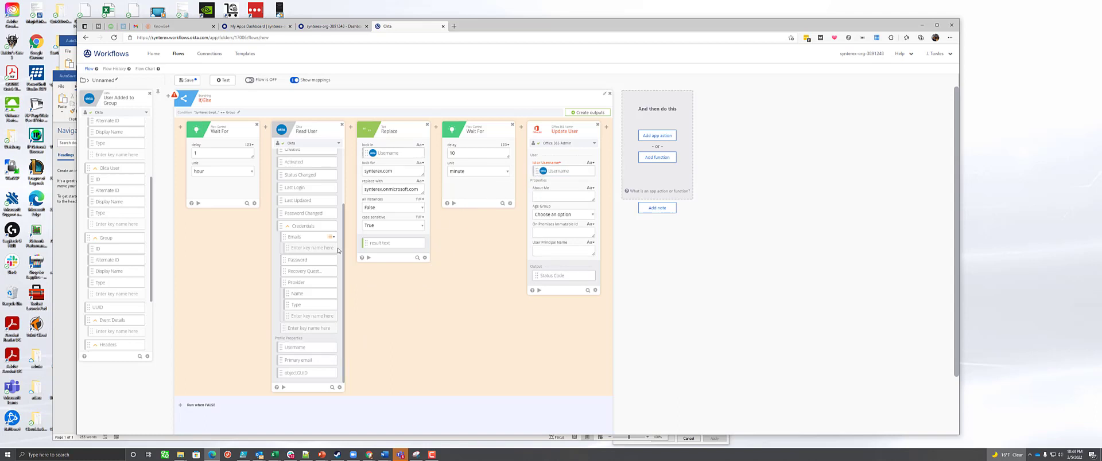
drag(369, 244, 537, 258)
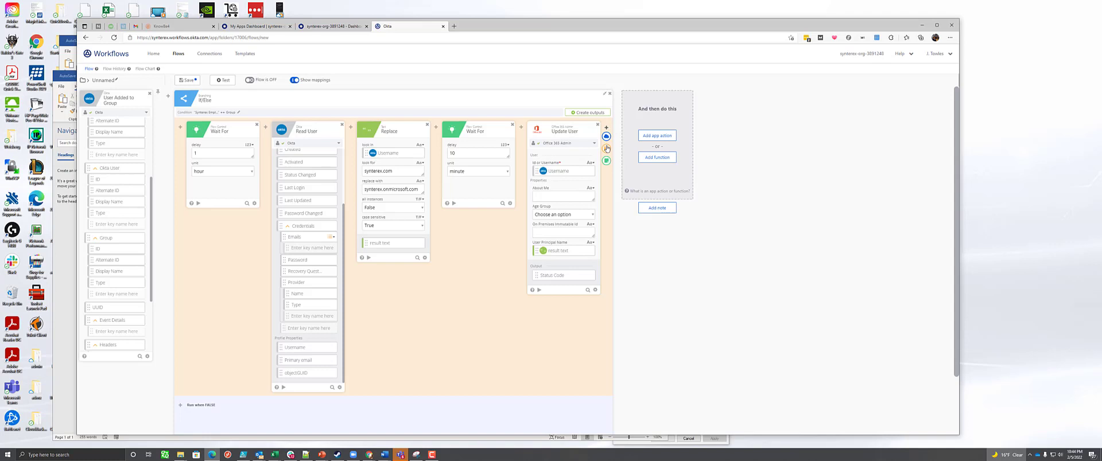
Step: Add another 10-minute Wait For after Update User
click(605, 149)
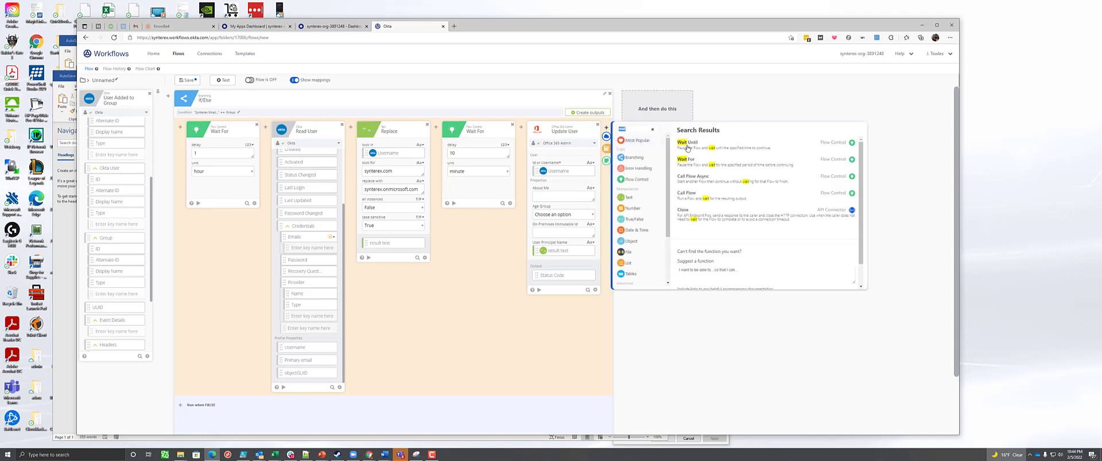
click(685, 160)
text(10)
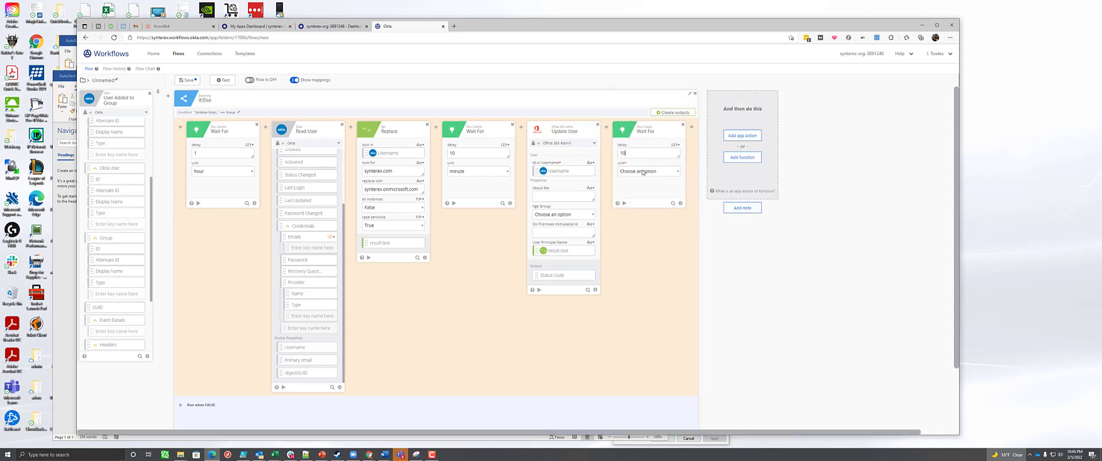
click(643, 172)
click(631, 192)
Step: Add a second Office 365 Admin Update User with User Principal Name and On Premises Immutable Id
mouse_move(690, 136)
click(692, 138)
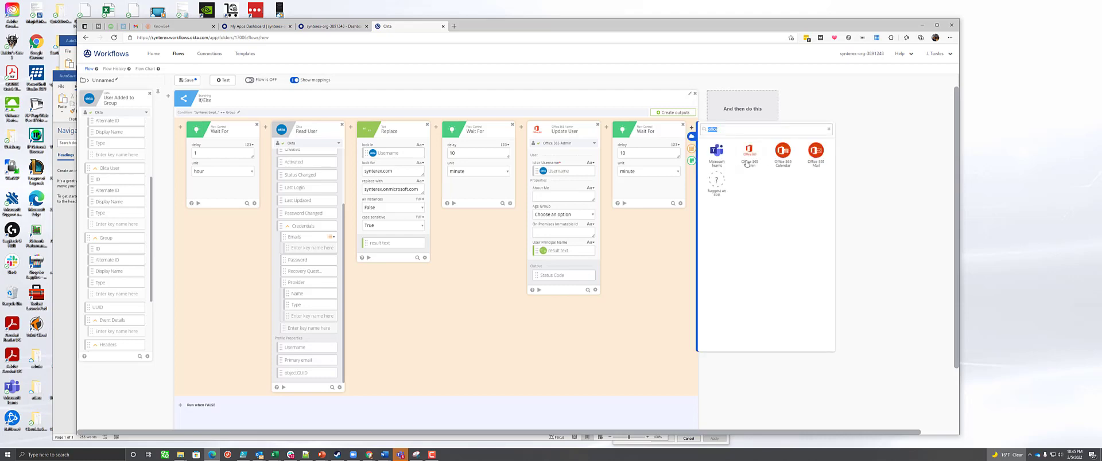
click(747, 153)
scroll(764, 253, down, 5)
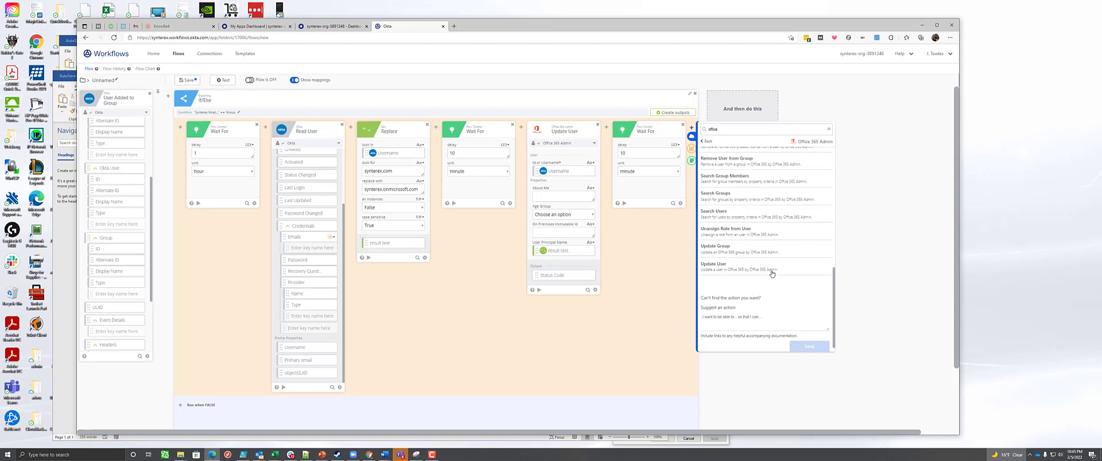
click(731, 261)
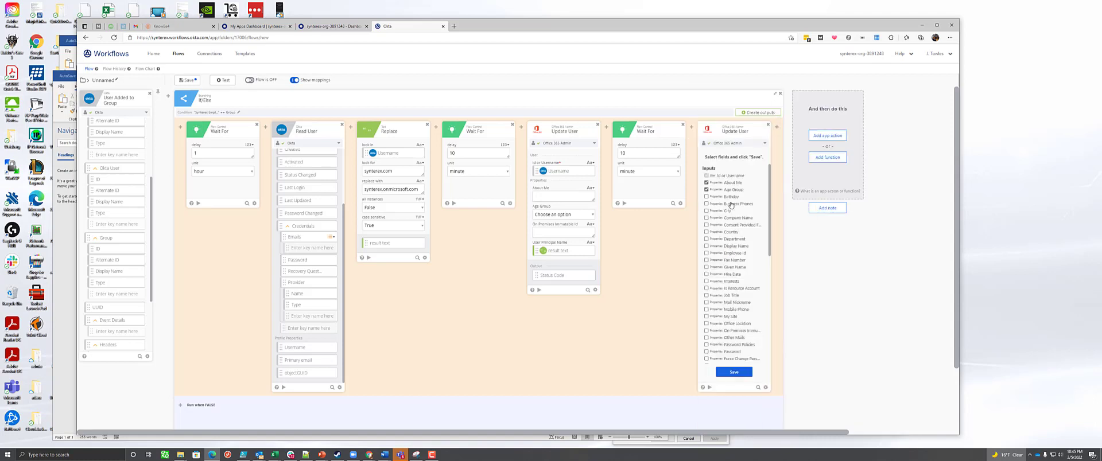
scroll(745, 300, down, 10)
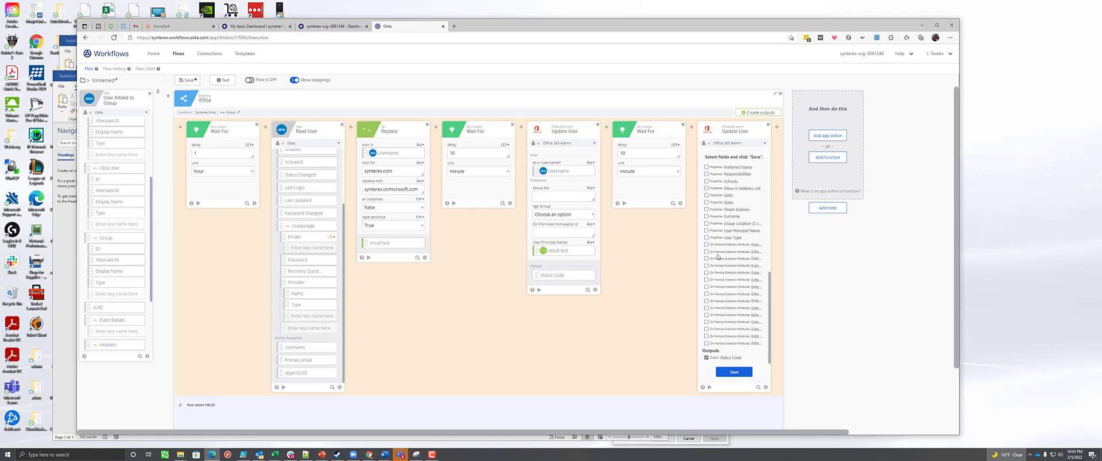
scroll(717, 256, up, 3)
scroll(717, 255, up, 1)
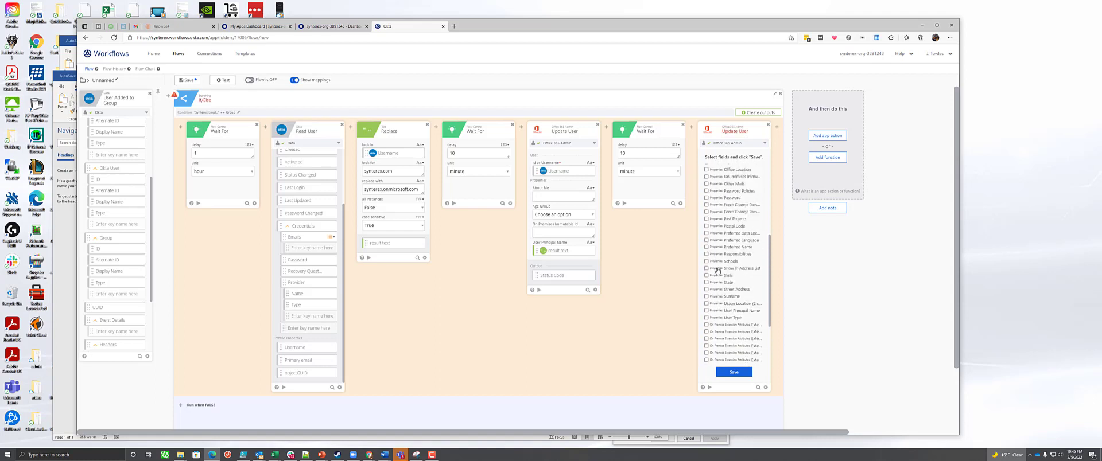
click(706, 311)
click(706, 177)
click(734, 372)
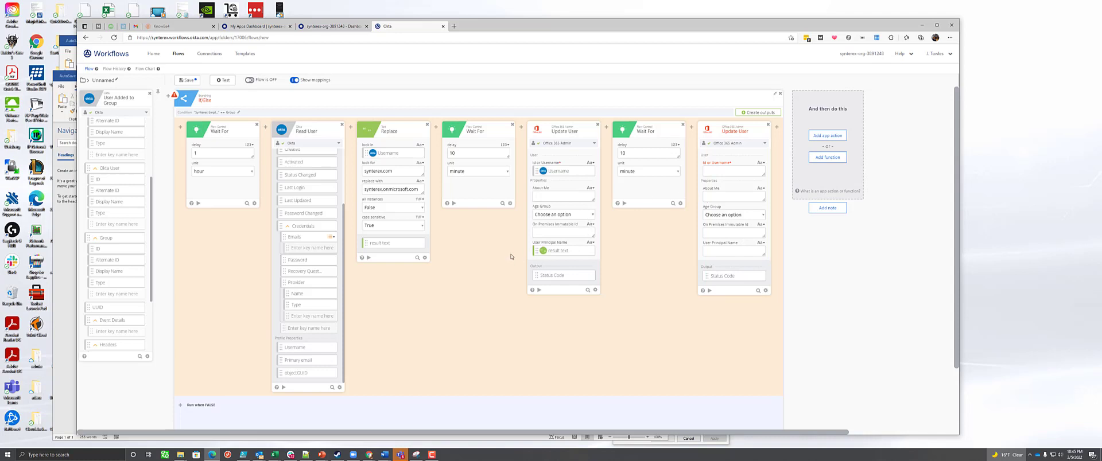
Step: Map Replace's result text to the second Update User's Id or Username and objectGUID to On Premises Immutable Id
mouse_move(363, 244)
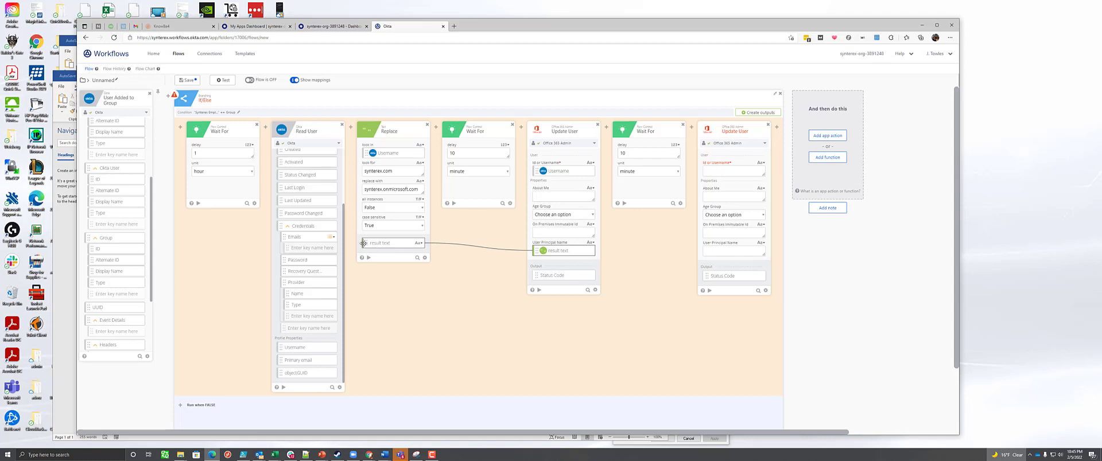
drag(364, 243, 710, 171)
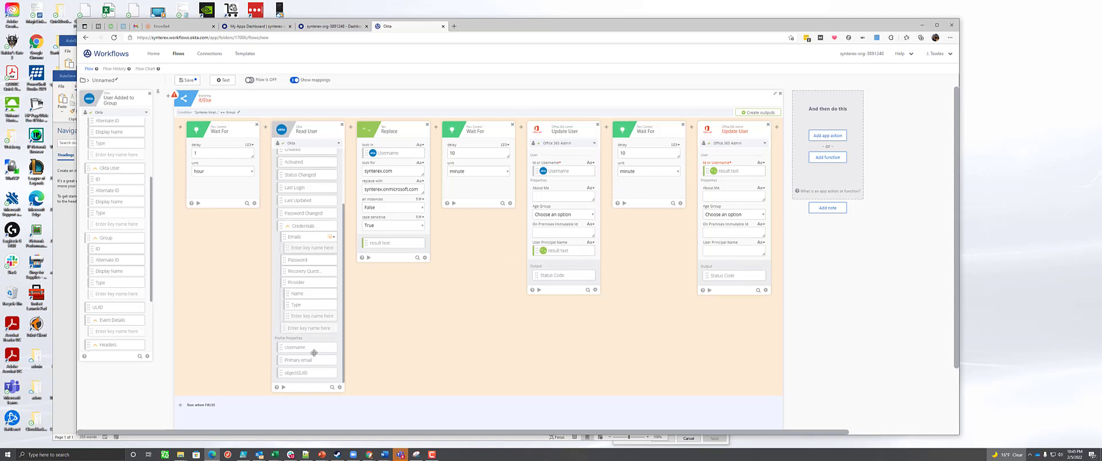
drag(280, 373, 707, 233)
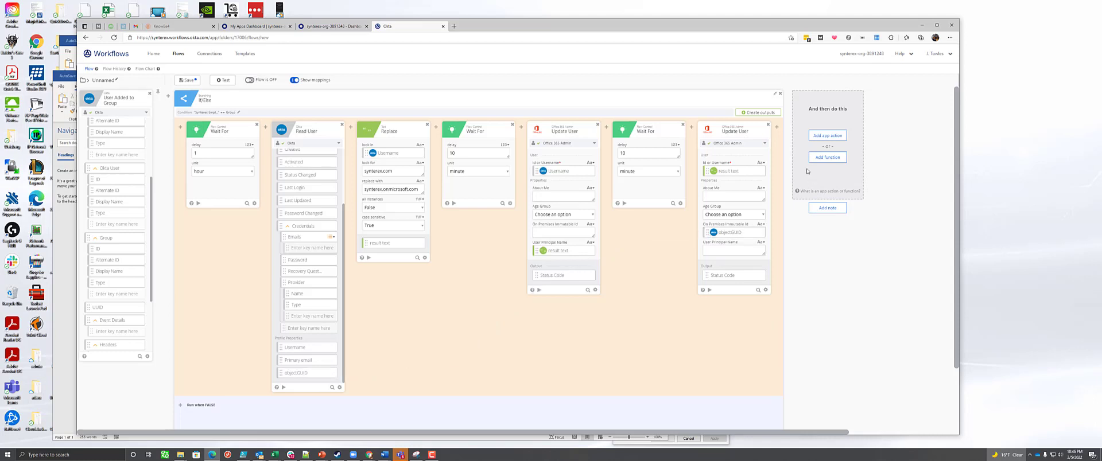
Step: Add a Wait For step after the second Update User with a 10 minute delay
click(777, 127)
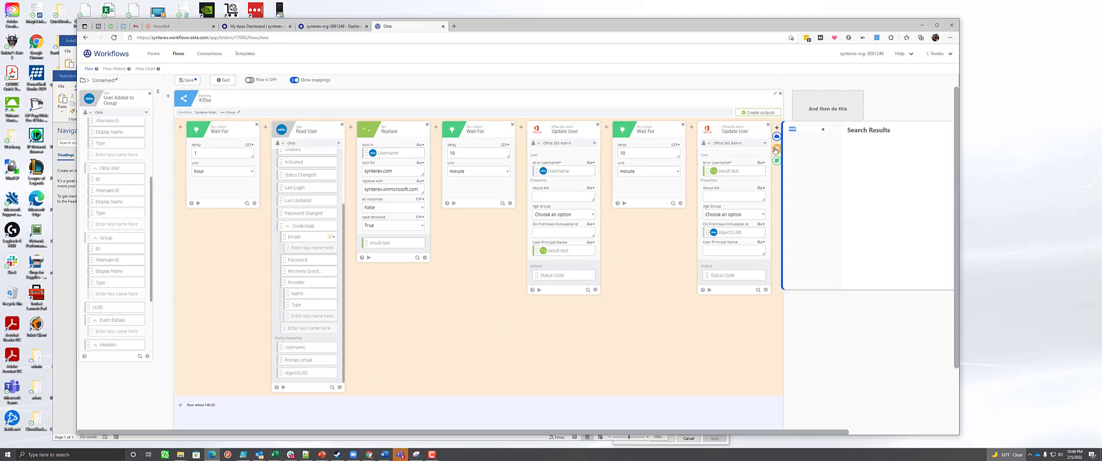
click(774, 161)
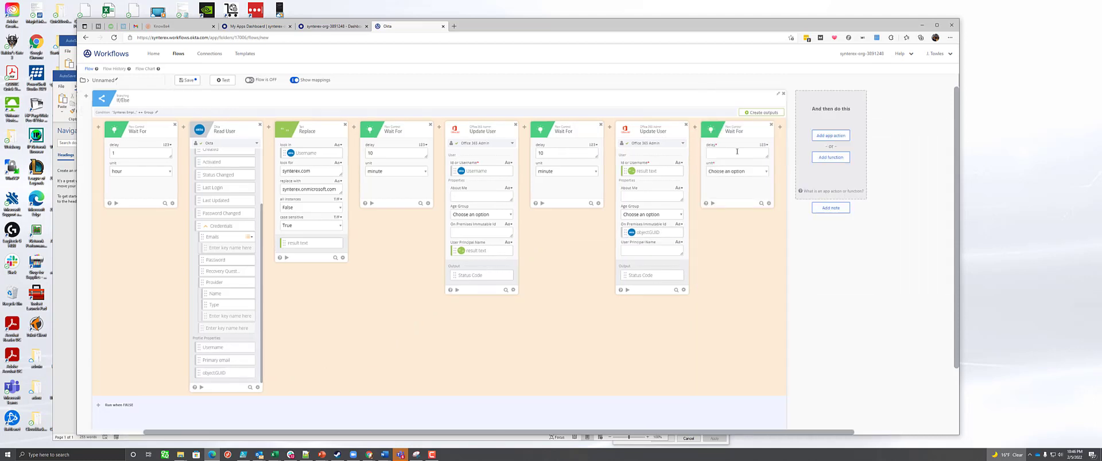
text(10)
click(727, 172)
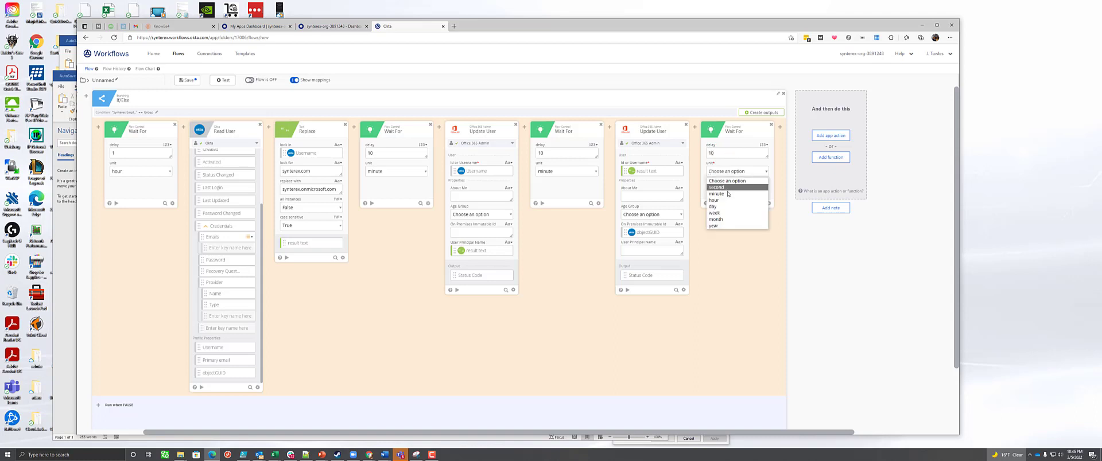
click(729, 190)
Step: Add a third Office 365 Admin Update User with the User Principal Name field
click(779, 127)
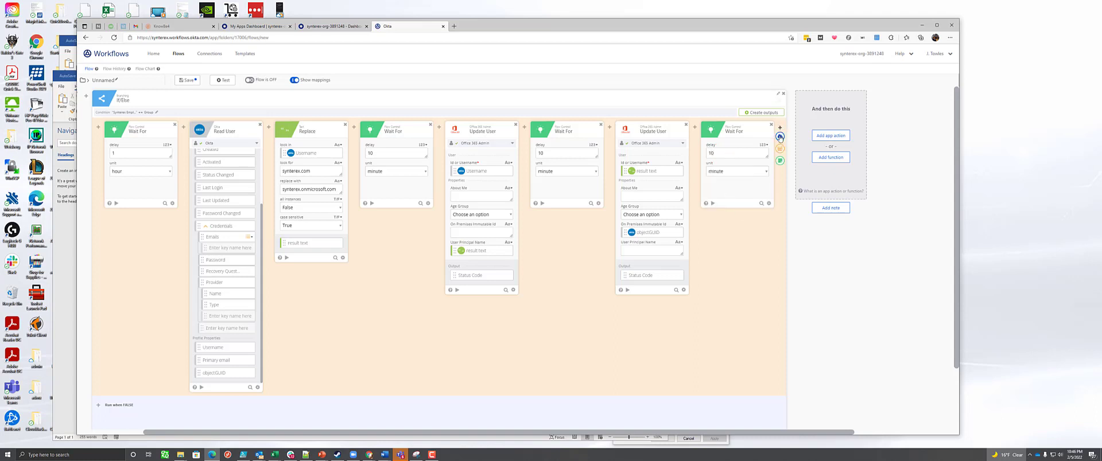
click(779, 136)
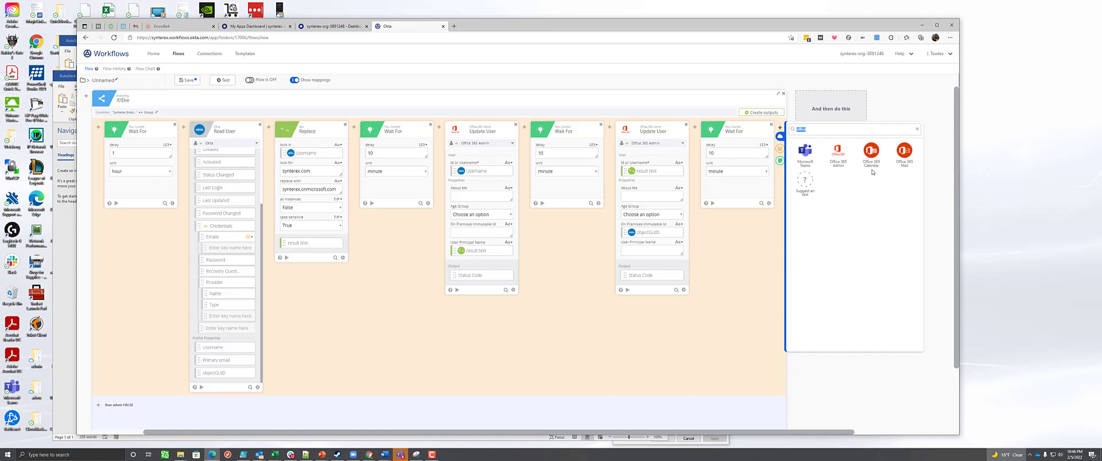
click(839, 158)
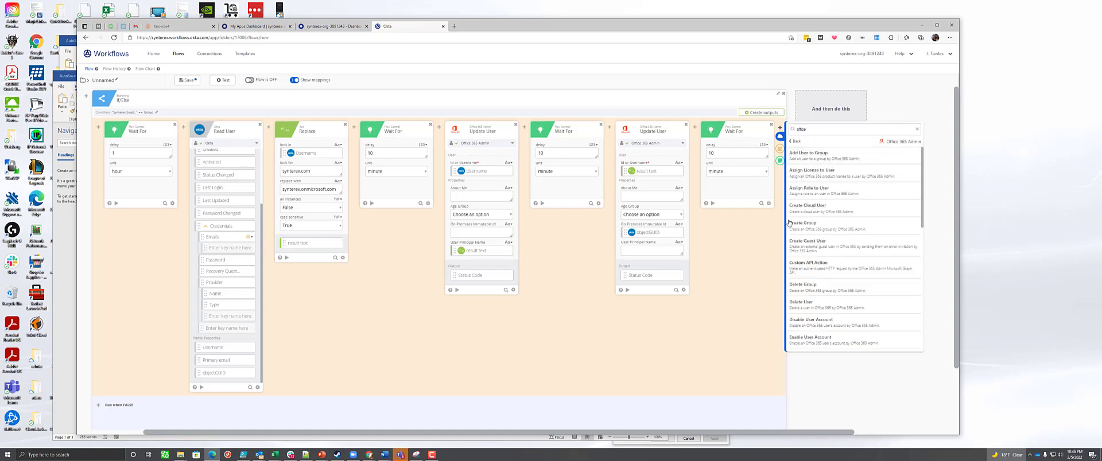
scroll(818, 258, down, 3)
scroll(817, 258, down, 3)
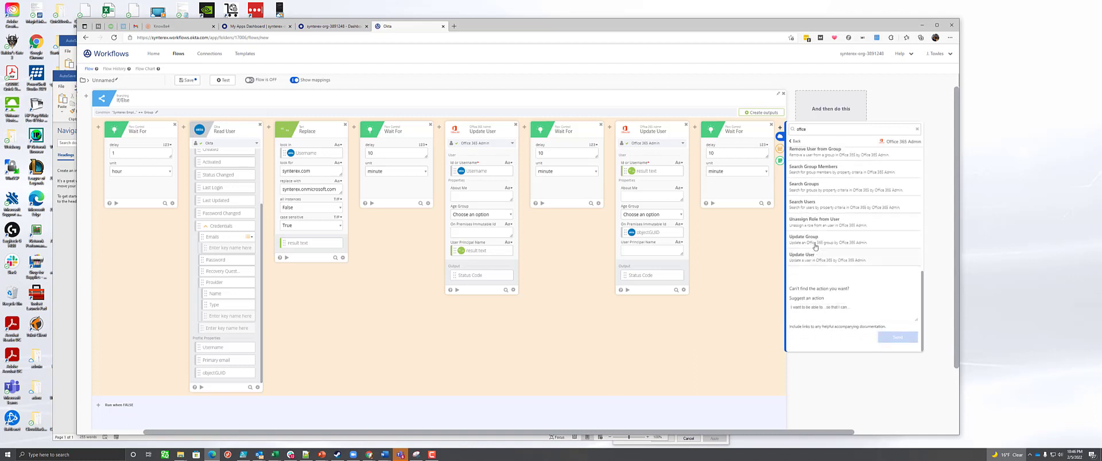
click(809, 261)
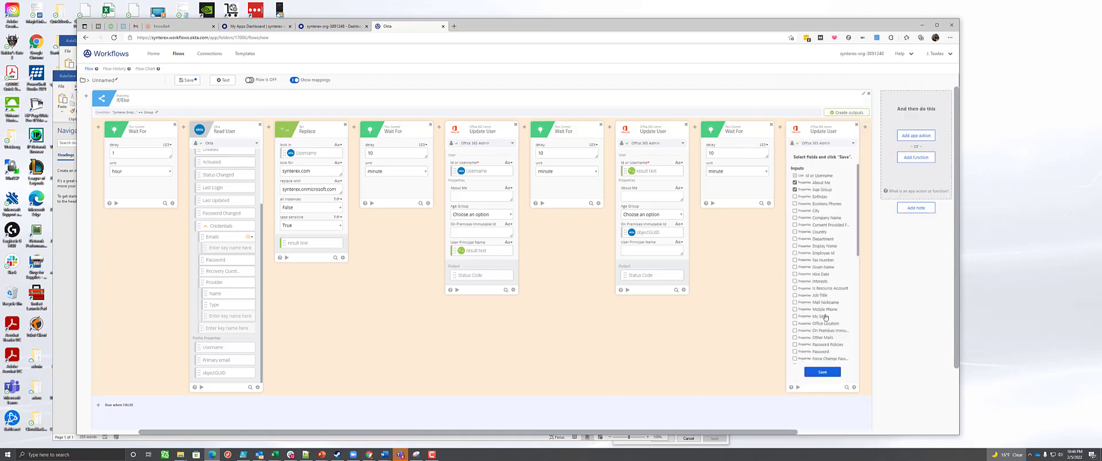
scroll(825, 318, down, 5)
scroll(825, 317, down, 4)
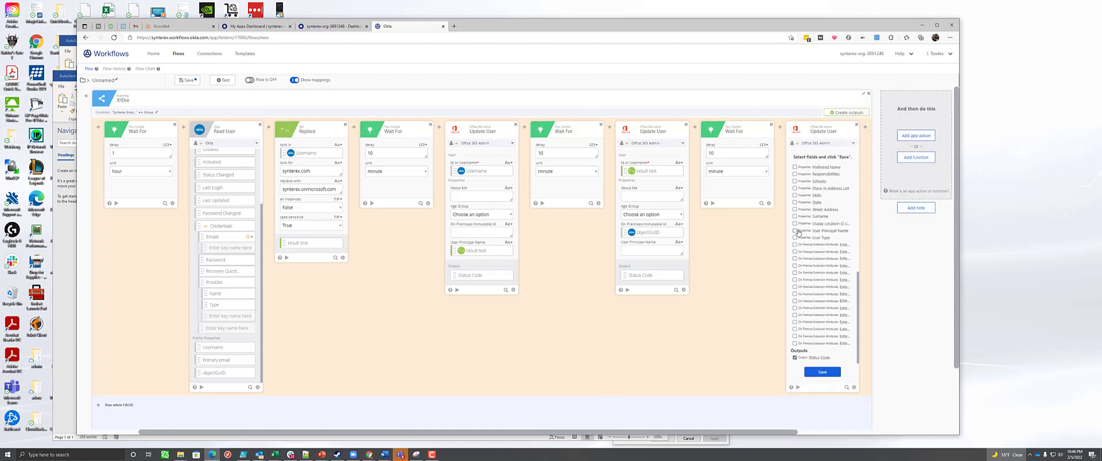
click(795, 233)
scroll(795, 232, up, 3)
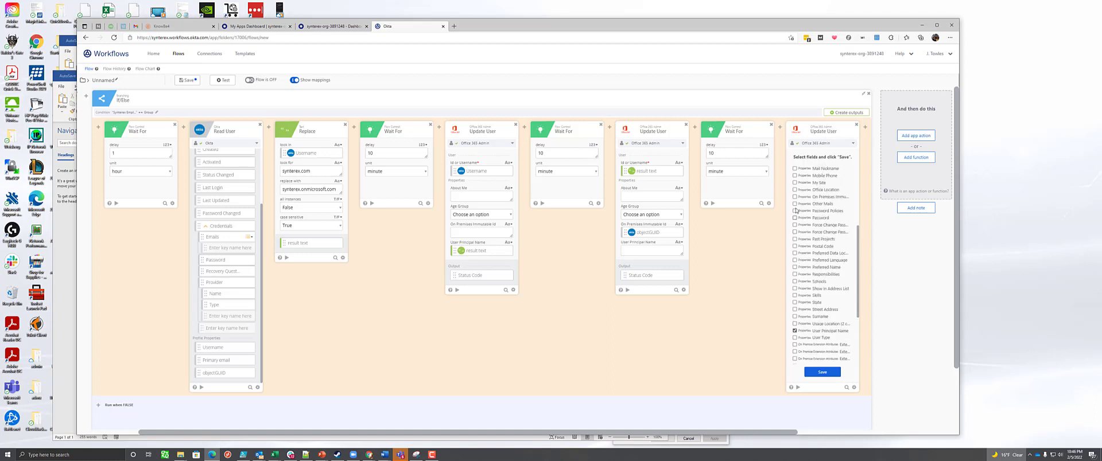
scroll(815, 275, down, 5)
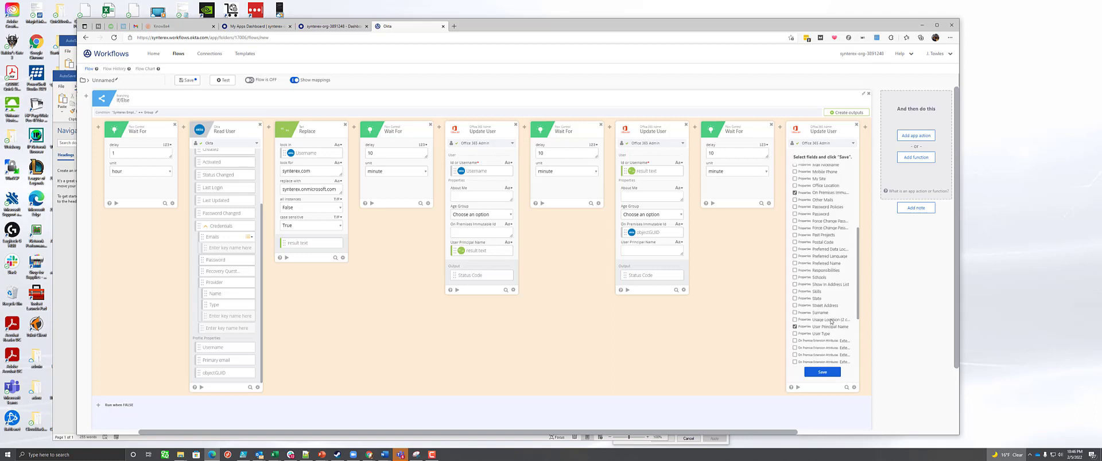
click(821, 372)
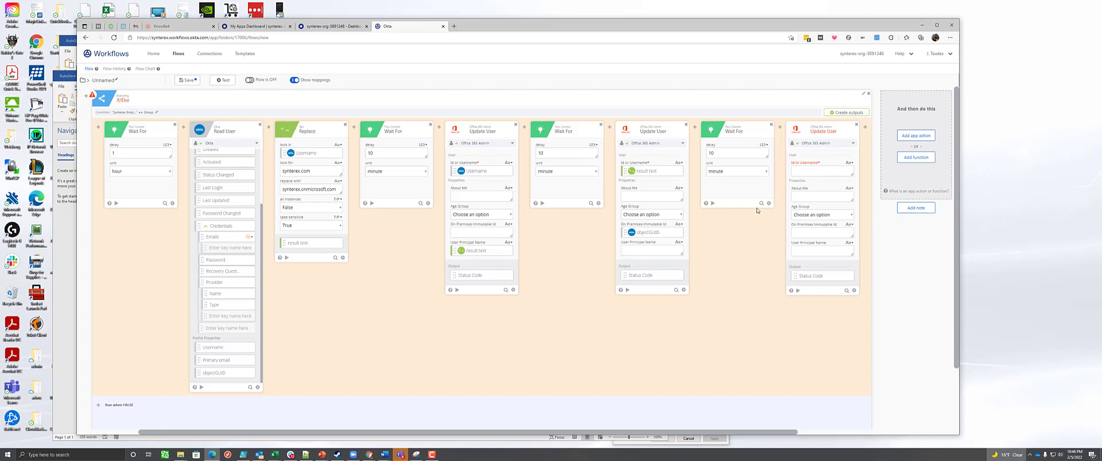
Step: Map Replace's result text to the third Update User's Id or Username and Username to User Principal Name
mouse_move(282, 242)
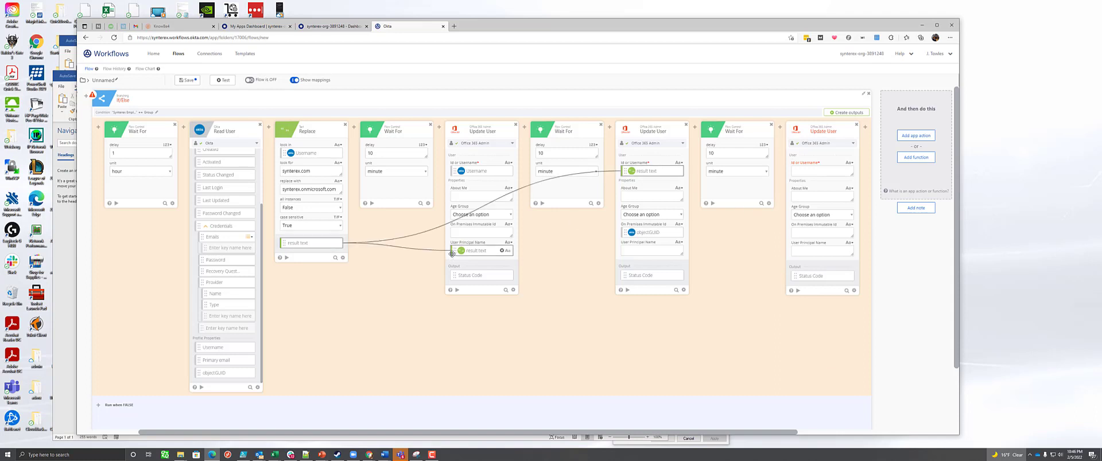
drag(282, 243, 795, 171)
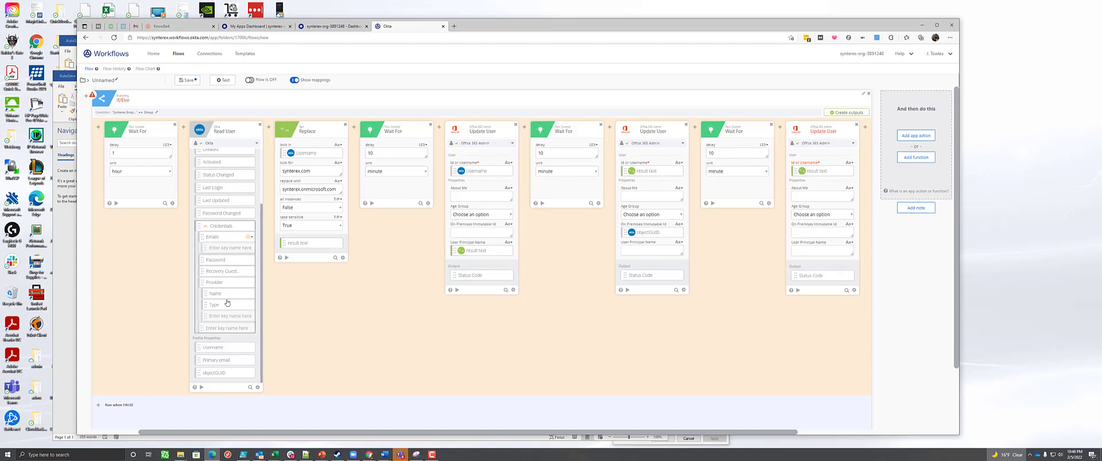
mouse_move(201, 347)
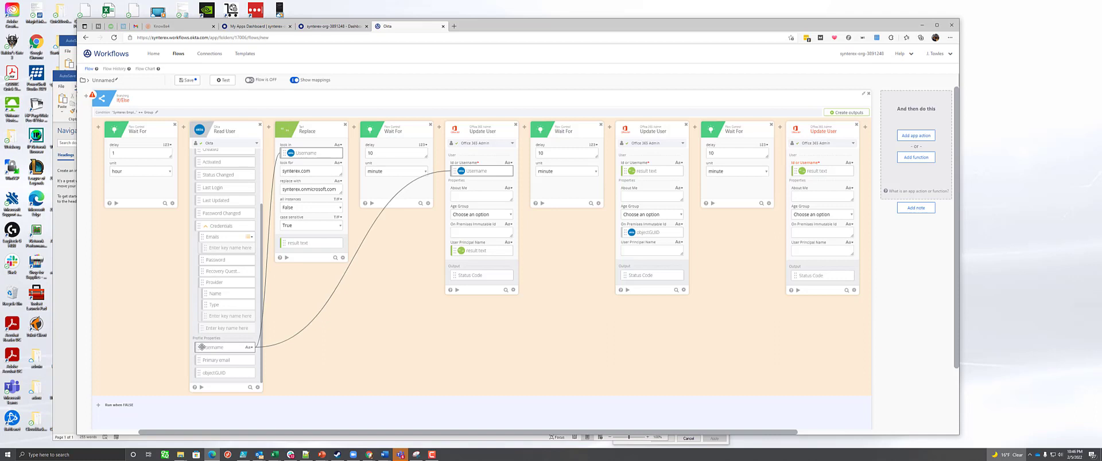
drag(201, 347, 795, 252)
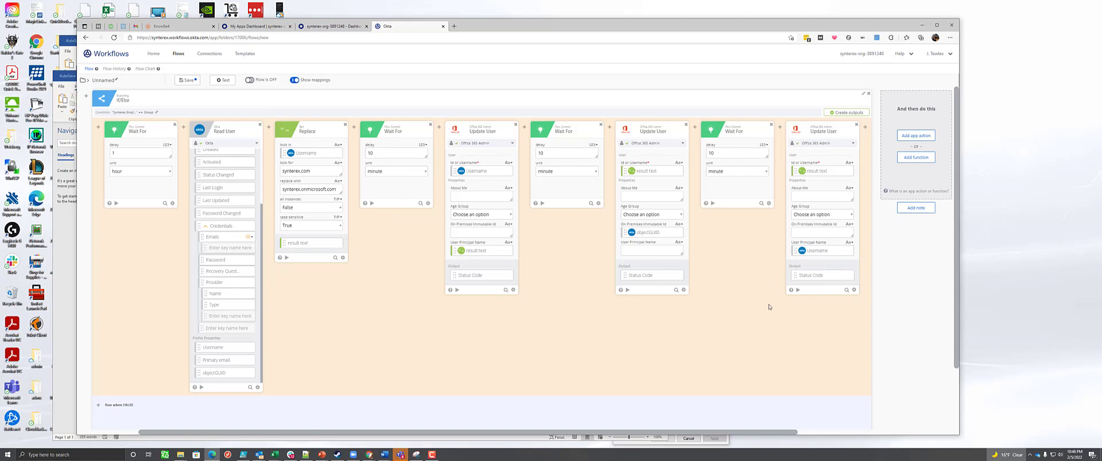
scroll(457, 408, down, 3)
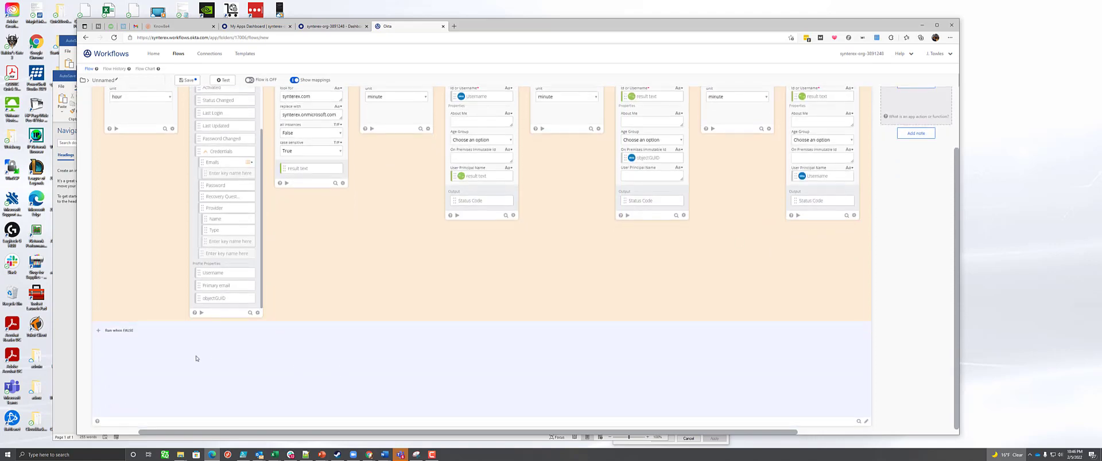